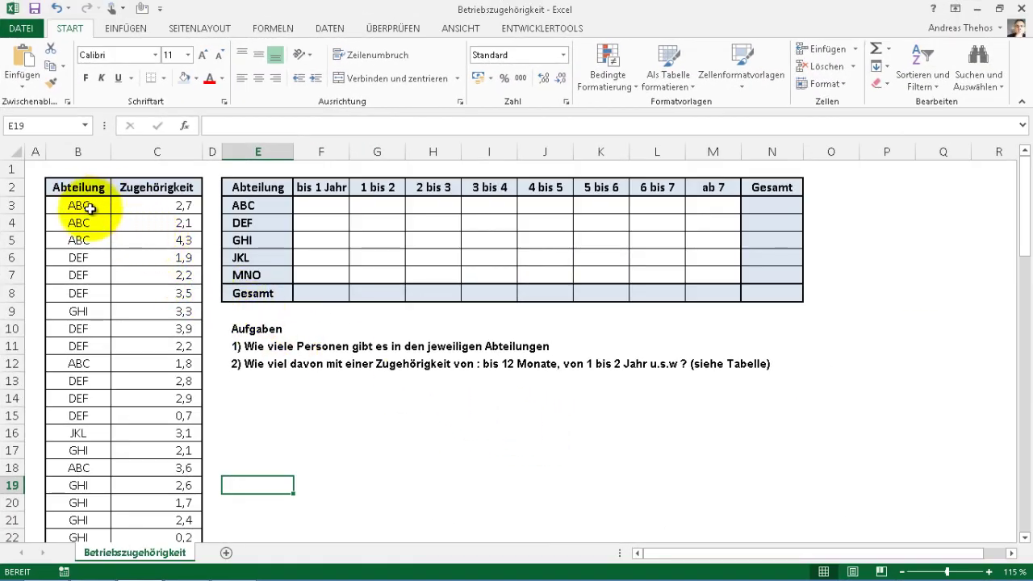
Highlight the department and tenure data, the count area, headers, and Gesamt totals
{"action": "left_click_drag", "start_coordinate": [87, 206], "coordinate": [115, 411]}
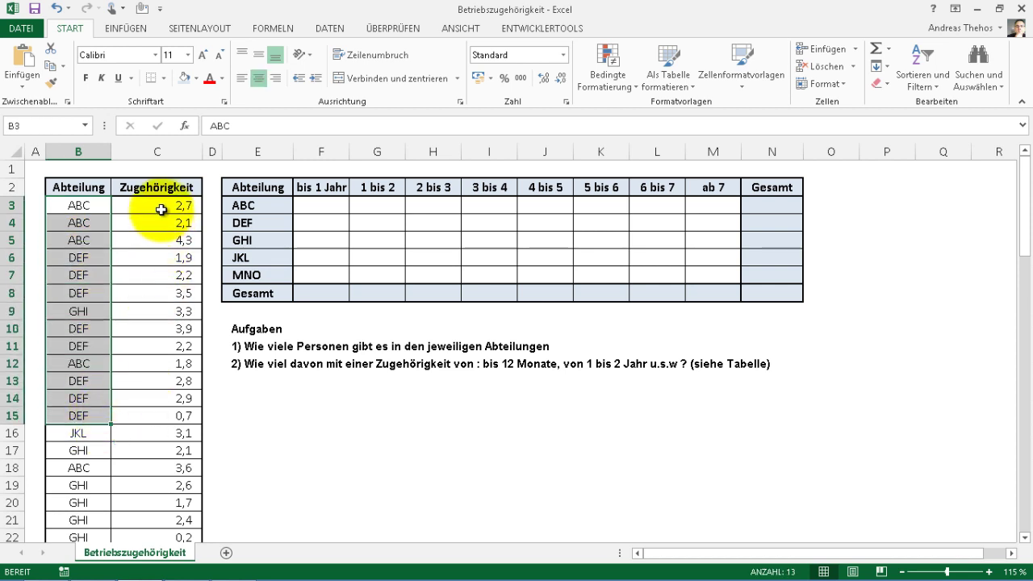
{"action": "mouse_move", "coordinate": [155, 206]}
{"action": "left_mouse_down"}
{"action": "mouse_move", "coordinate": [168, 485]}
{"action": "mouse_move", "coordinate": [171, 469]}
{"action": "left_mouse_up"}
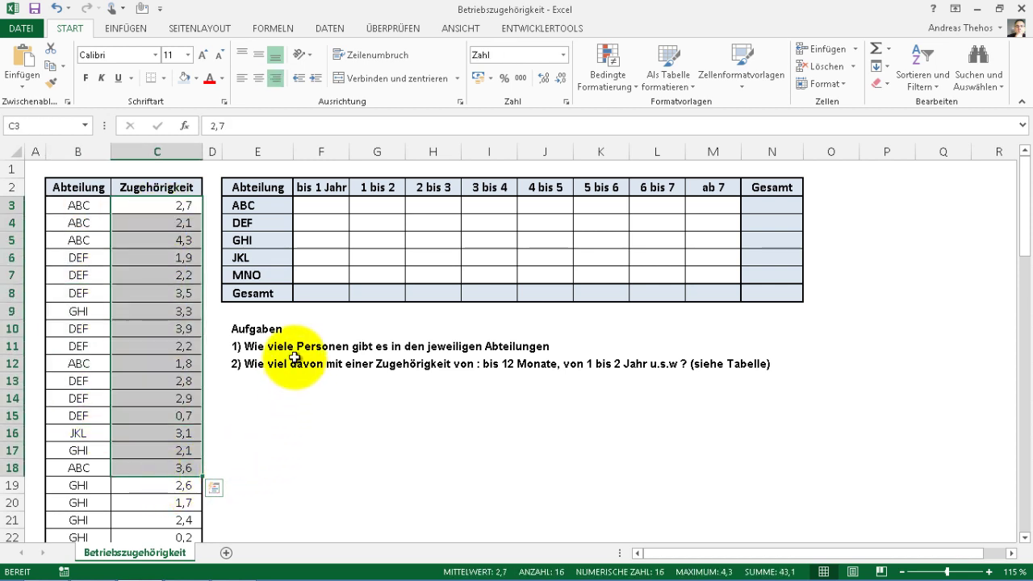
{"action": "left_click_drag", "start_coordinate": [305, 202], "coordinate": [715, 277]}
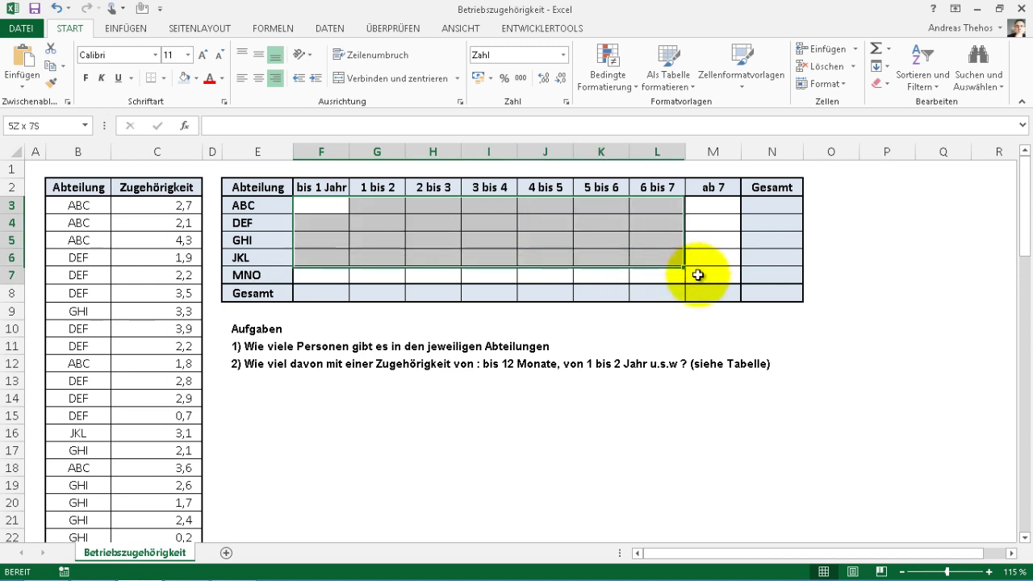
{"action": "left_click_drag", "start_coordinate": [260, 206], "coordinate": [258, 275]}
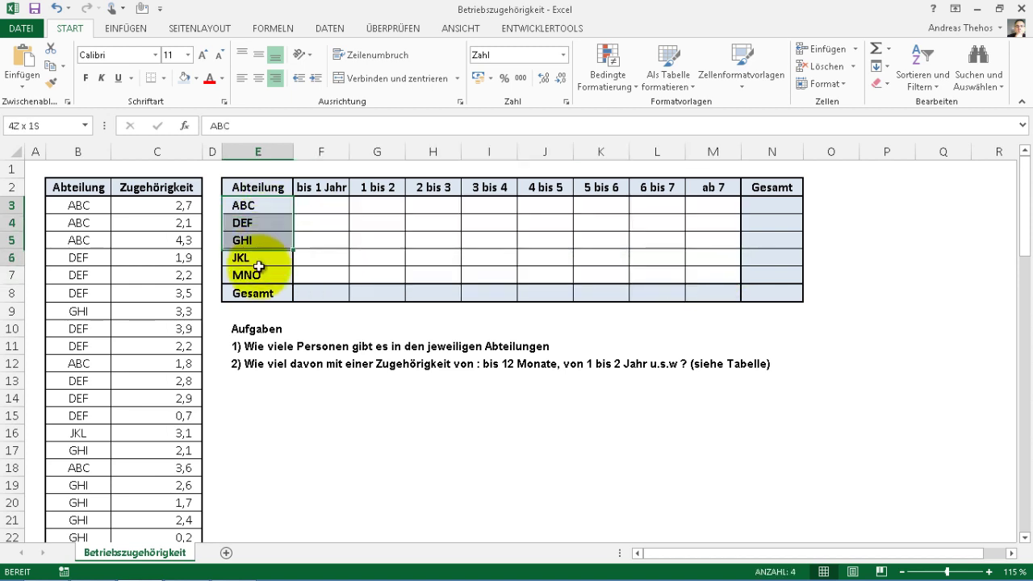
{"action": "left_click_drag", "start_coordinate": [317, 180], "coordinate": [710, 187]}
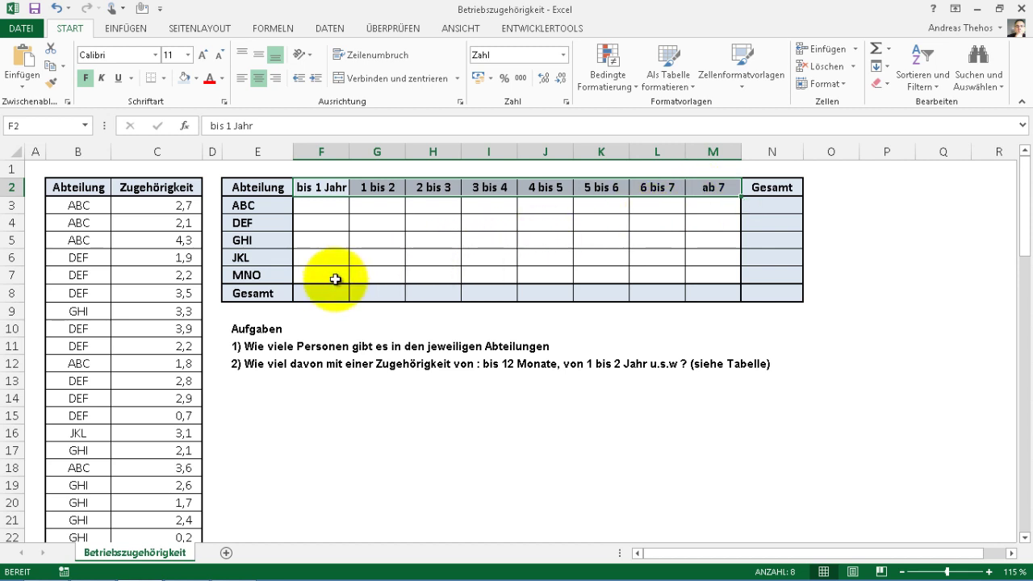
{"action": "left_click_drag", "start_coordinate": [321, 293], "coordinate": [687, 296]}
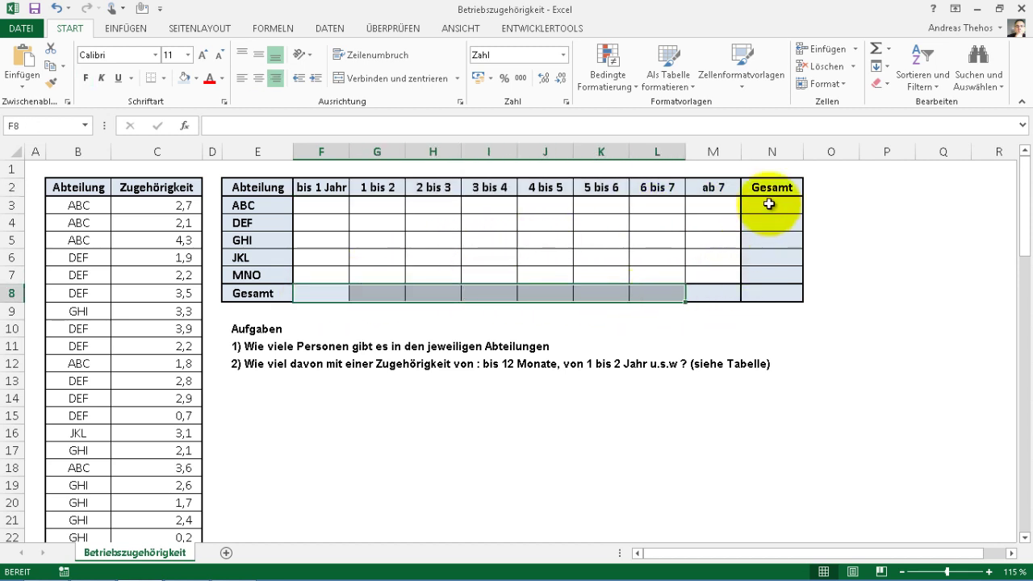
{"action": "left_click_drag", "start_coordinate": [769, 206], "coordinate": [778, 289]}
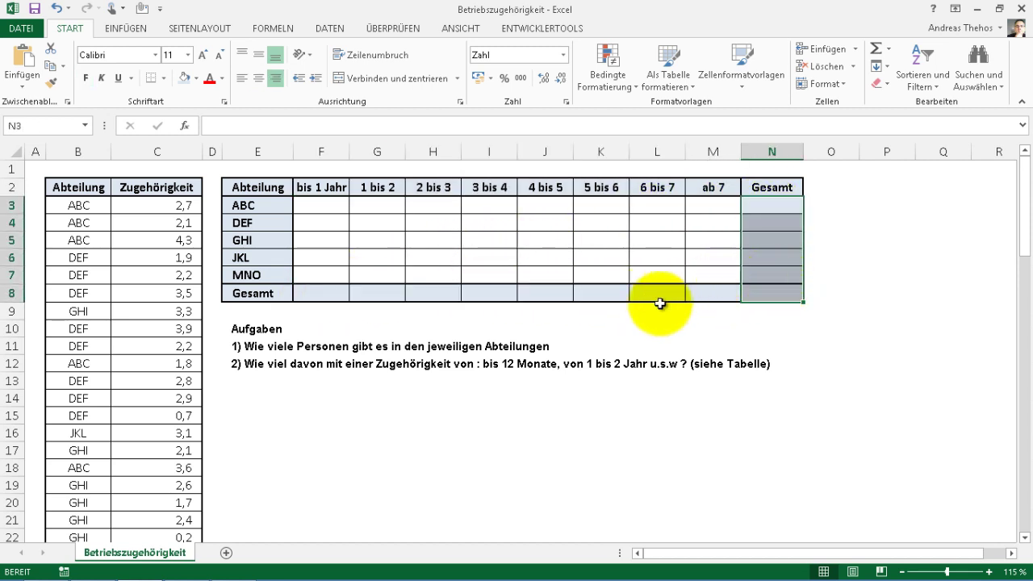
Enter =SPALTE()-5 in F3 so it shows bin number 1
{"action": "left_click", "coordinate": [319, 212]}
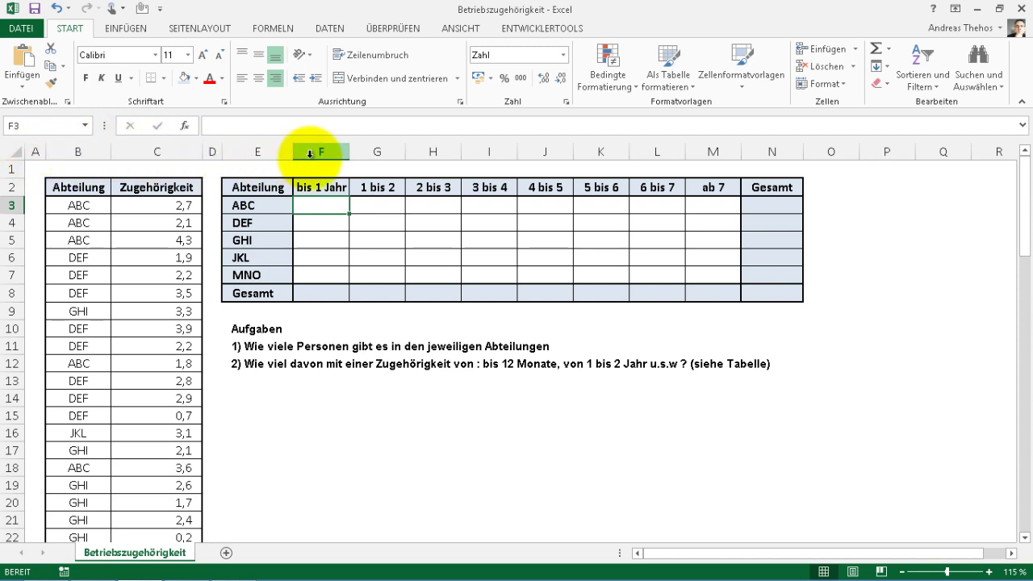
{"action": "type", "text": "="}
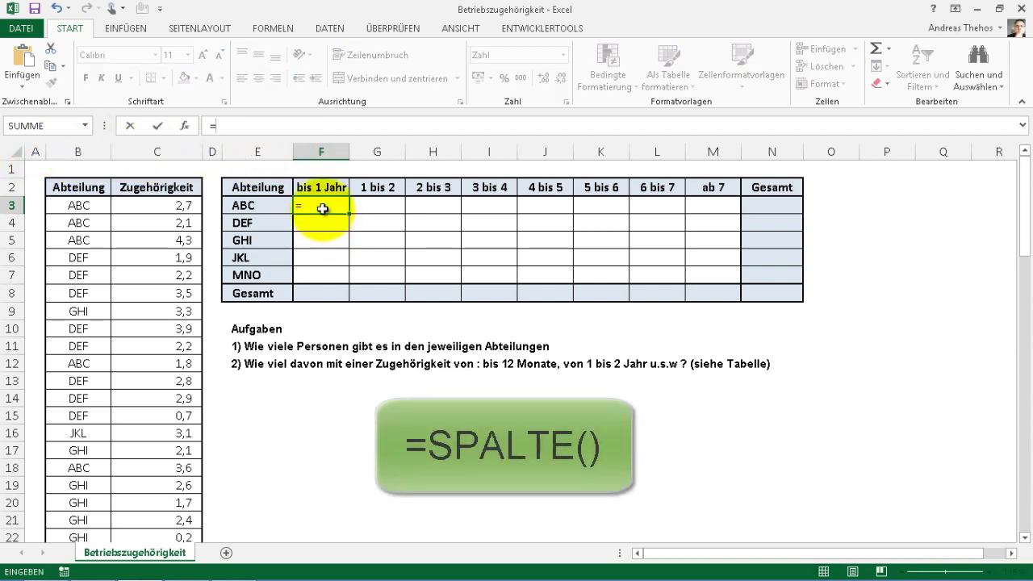
{"action": "type", "text": "spalte"}
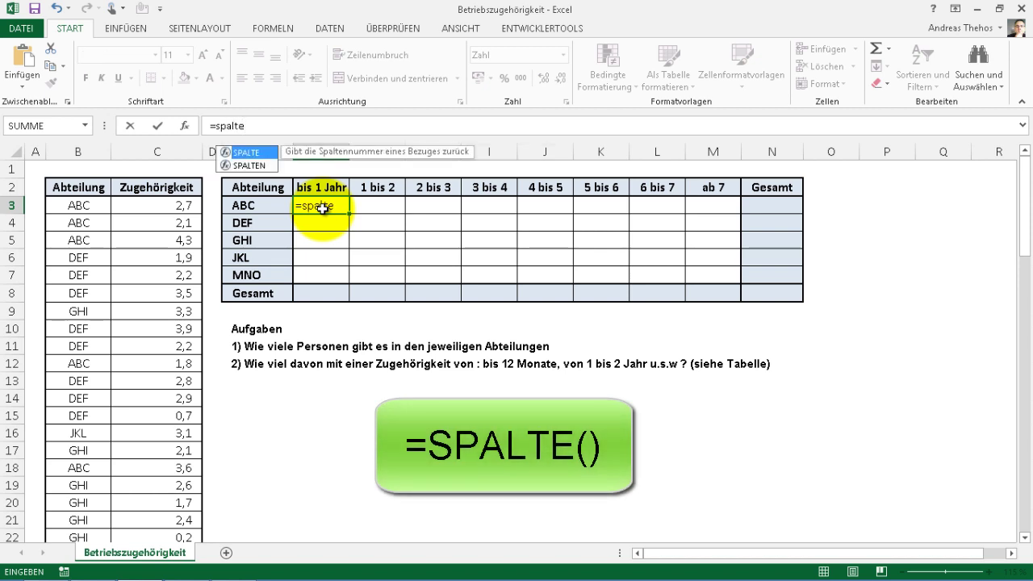
{"action": "type", "text": "()"}
{"action": "key", "text": "Return"}
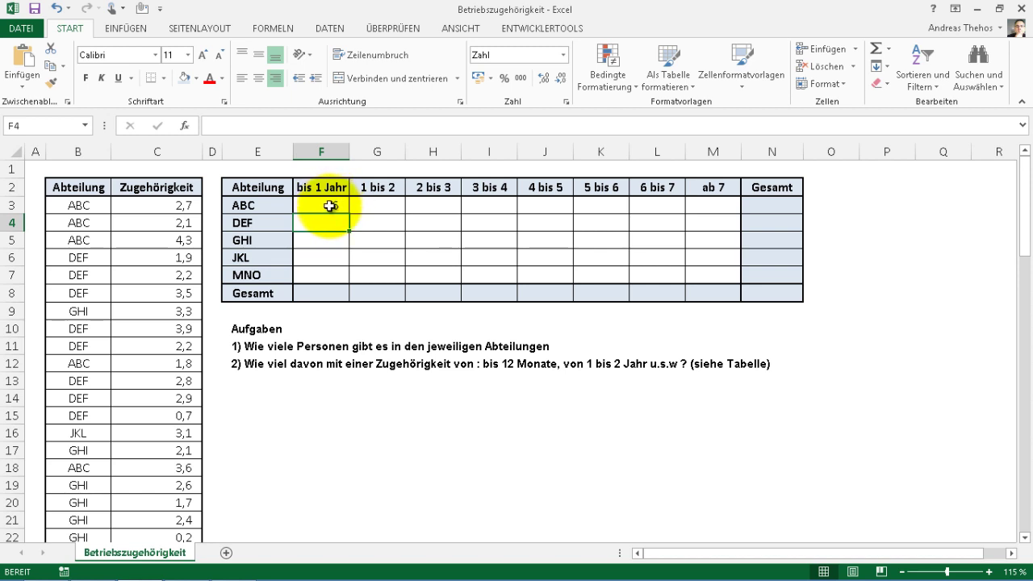
{"action": "left_click", "coordinate": [330, 206]}
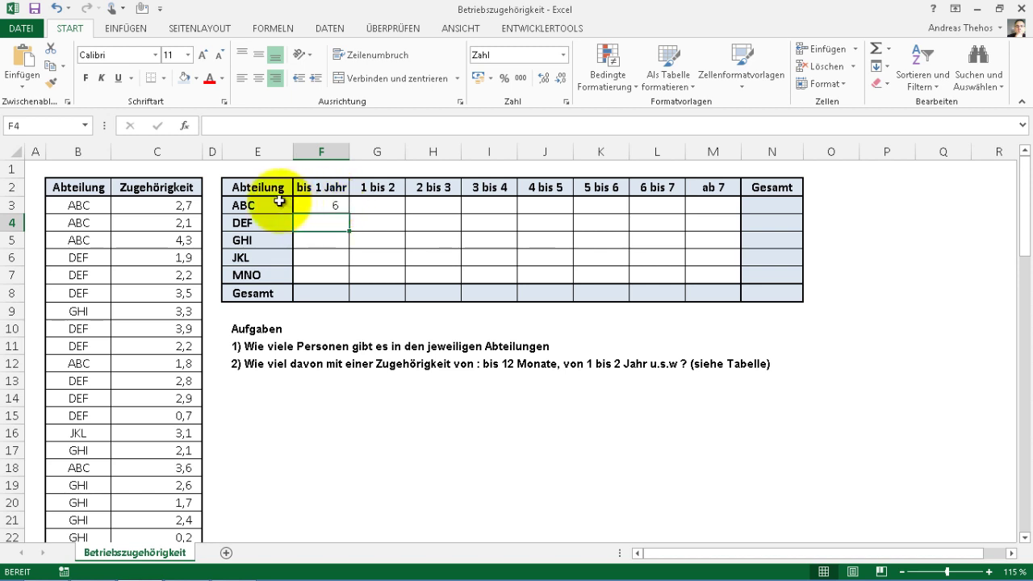
{"action": "left_click", "coordinate": [290, 126]}
{"action": "type", "text": "5"}
{"action": "key", "text": "Return"}
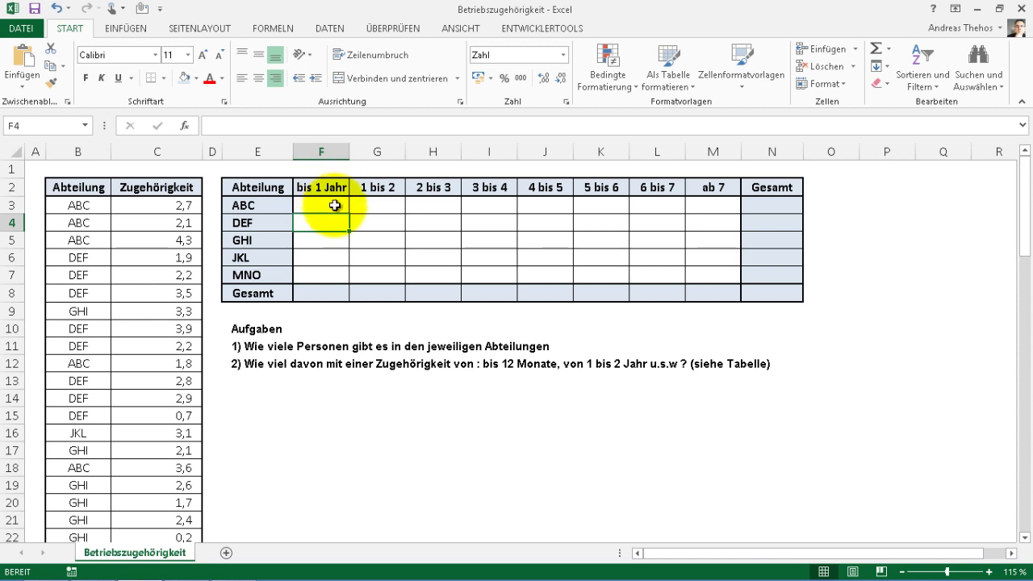
{"action": "left_click", "coordinate": [335, 205]}
{"action": "type", "text": "=SPALTE()-5"}
{"action": "left_click_drag", "start_coordinate": [348, 214], "coordinate": [666, 212]}
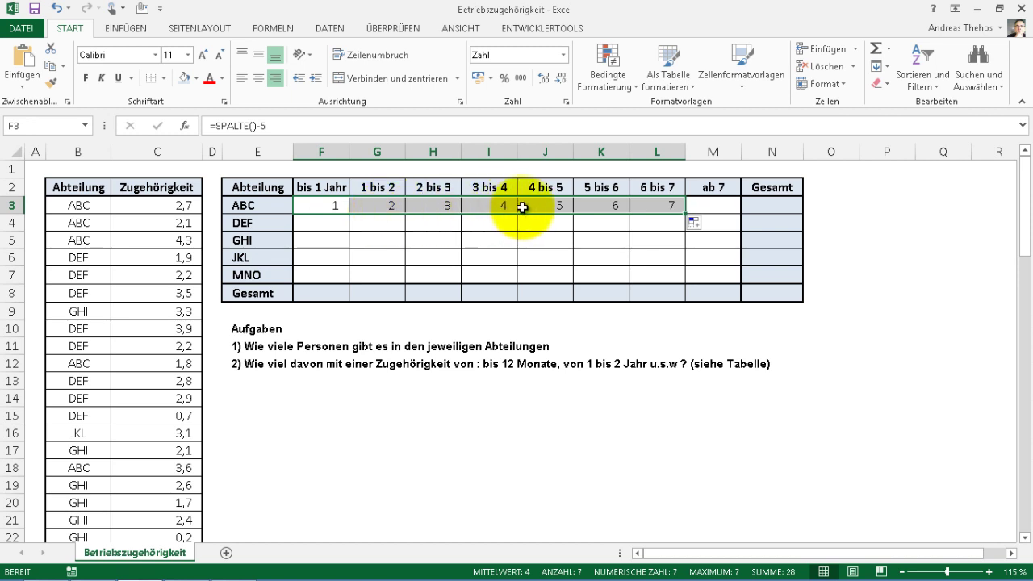
{"action": "left_click_drag", "start_coordinate": [379, 206], "coordinate": [650, 209]}
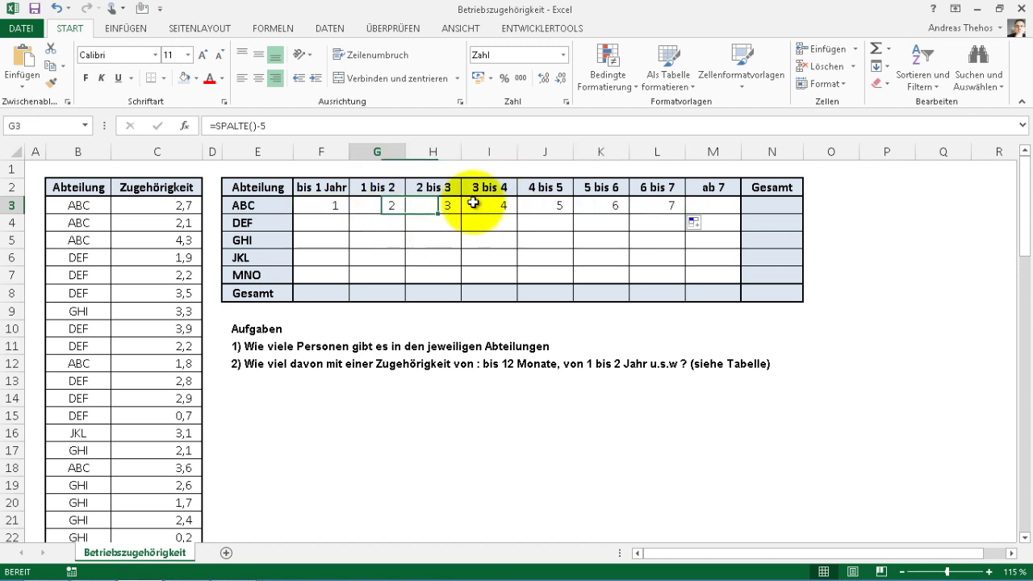
{"action": "key", "text": "Delete"}
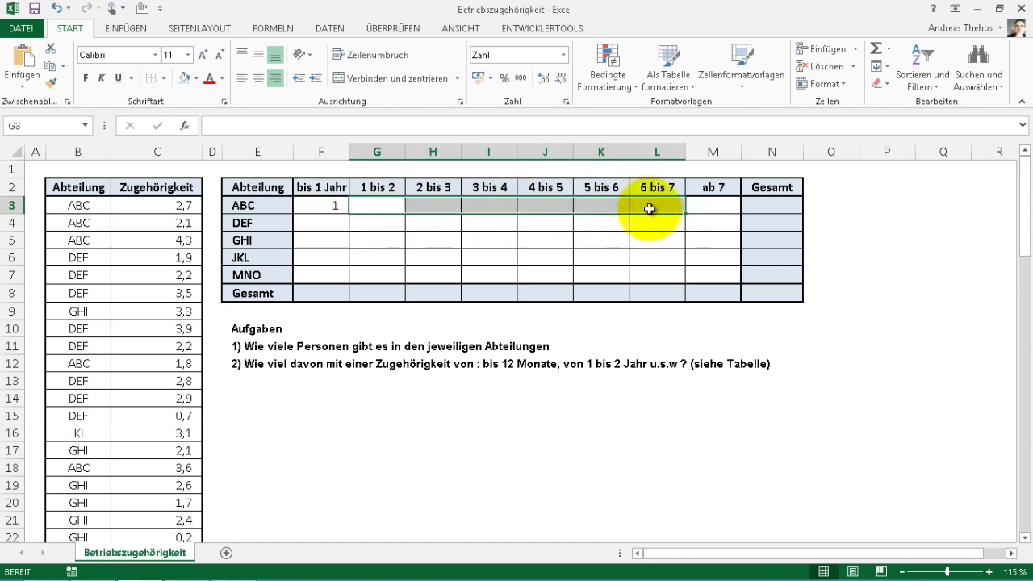
{"action": "left_click", "coordinate": [346, 207]}
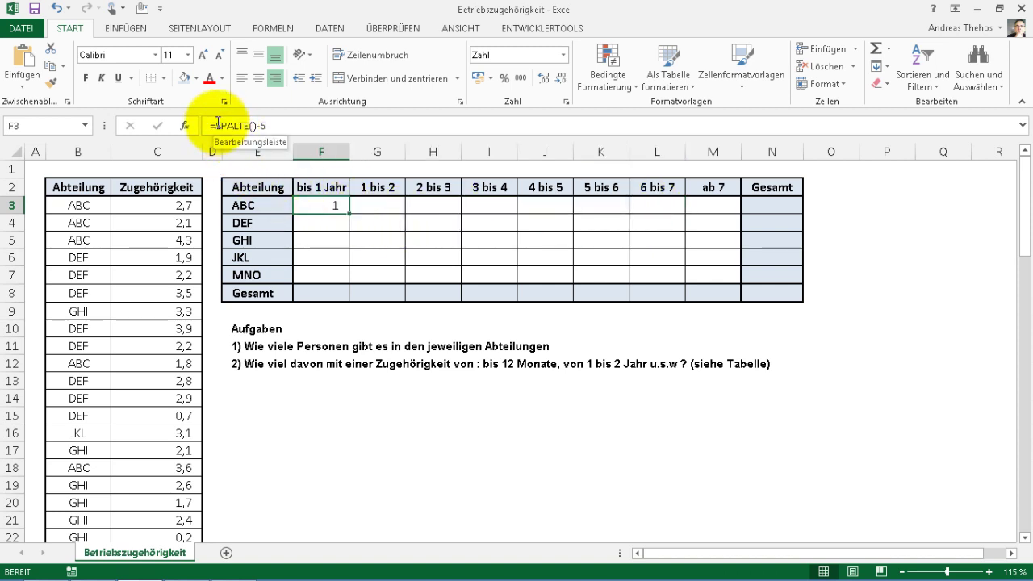
Insert ZÄHLENWENNS after the equals sign in F3's formula via the zä autocomplete
{"action": "left_click", "coordinate": [215, 126]}
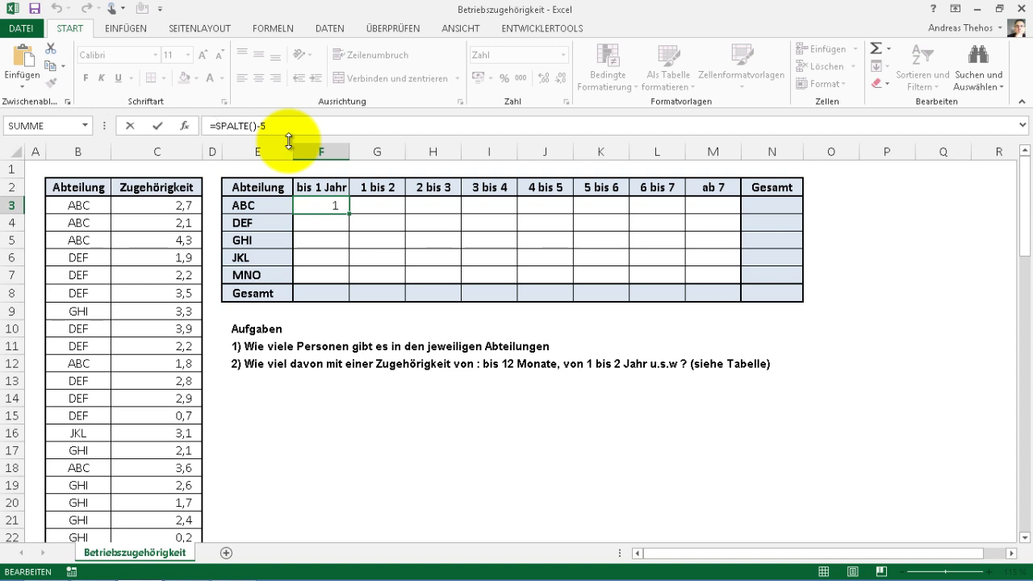
{"action": "type", "text": "zäh"}
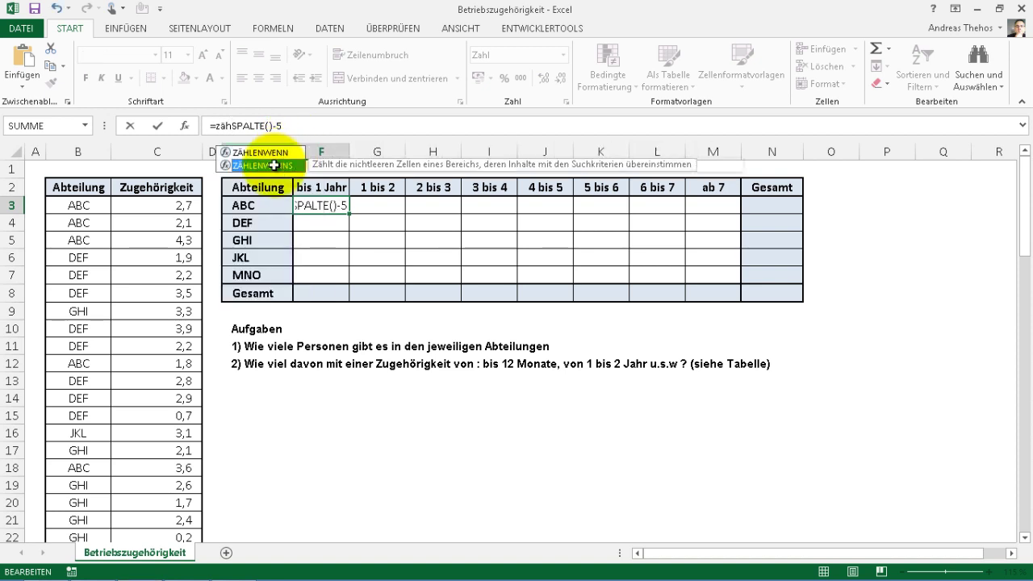
{"action": "double_click", "coordinate": [275, 166]}
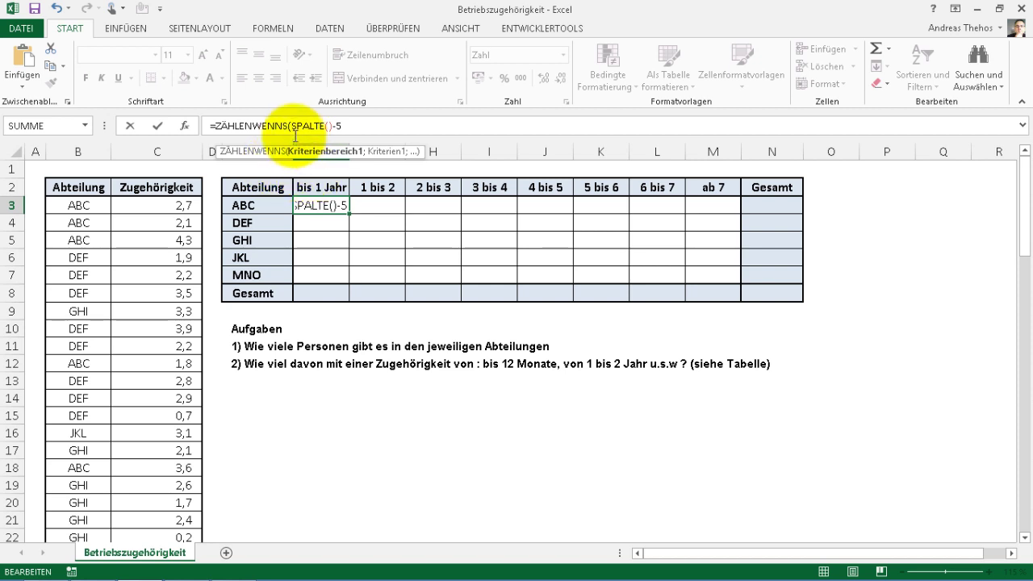
In ZÄHLENWENNS's arguments, move SPALTE()-5 from Kriterienbereich1 into Kriterien1
{"action": "left_click", "coordinate": [184, 127]}
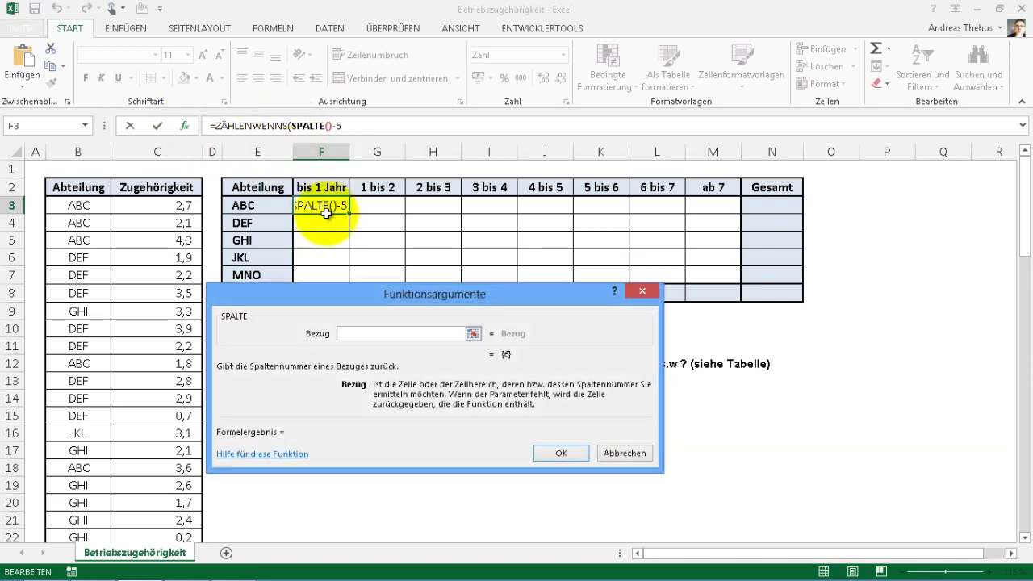
{"action": "left_click_drag", "start_coordinate": [372, 293], "coordinate": [463, 242]}
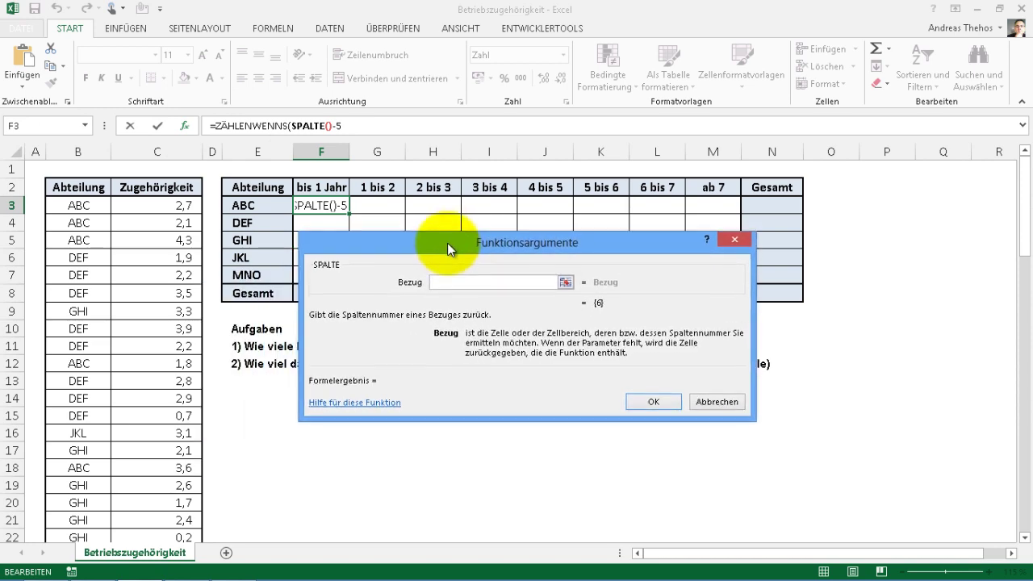
{"action": "left_click", "coordinate": [277, 126]}
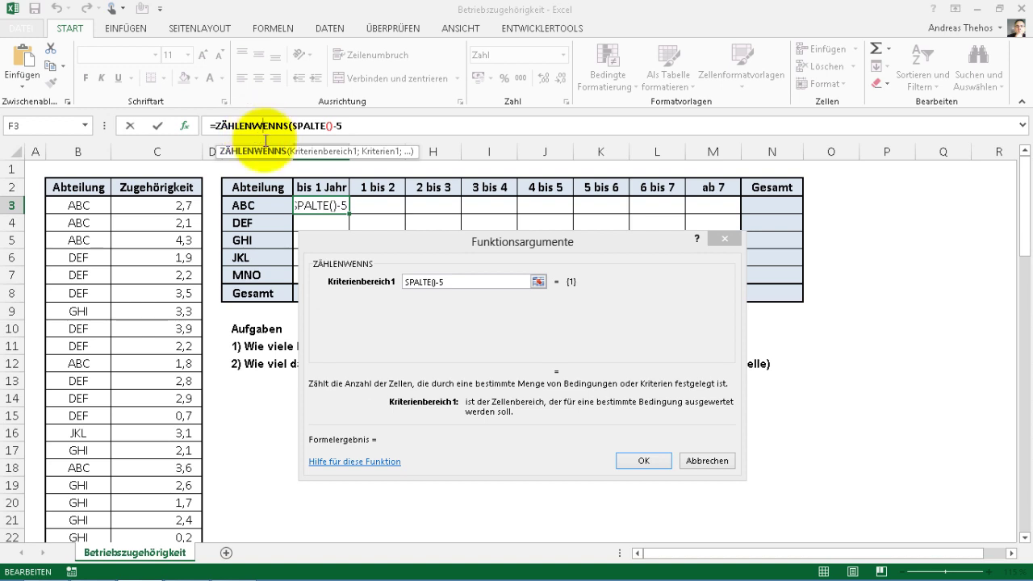
{"action": "left_click", "coordinate": [440, 281]}
{"action": "left_click", "coordinate": [457, 282]}
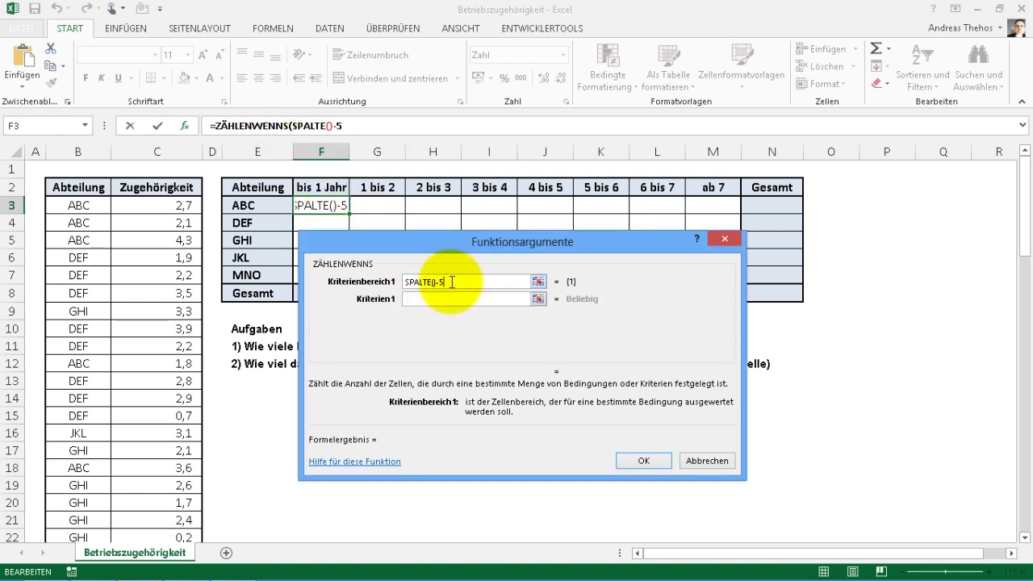
{"action": "left_click_drag", "start_coordinate": [452, 281], "coordinate": [410, 282]}
{"action": "key", "text": "ctrl+c"}
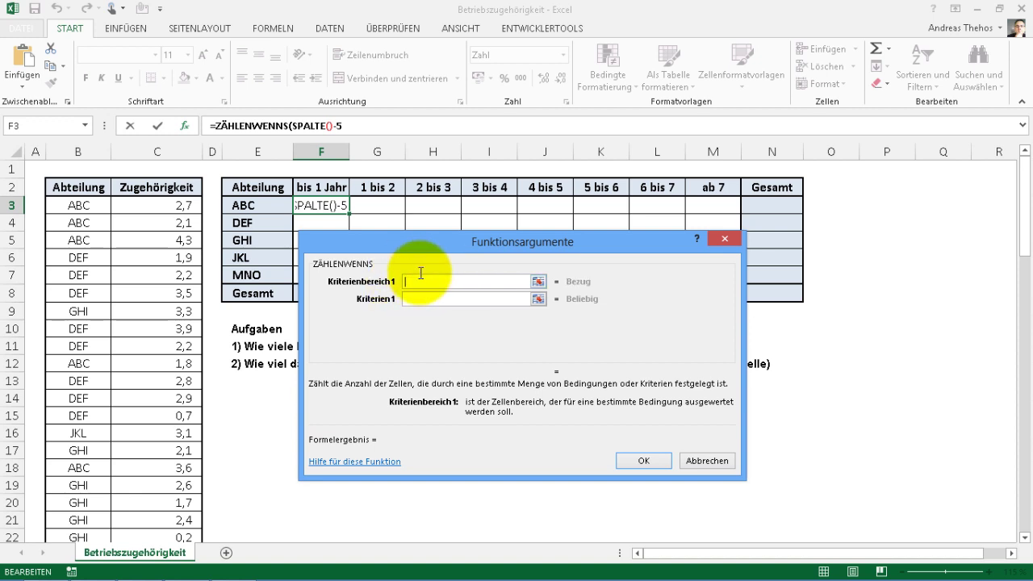
{"action": "left_click", "coordinate": [423, 299]}
{"action": "key", "text": "ctrl+v"}
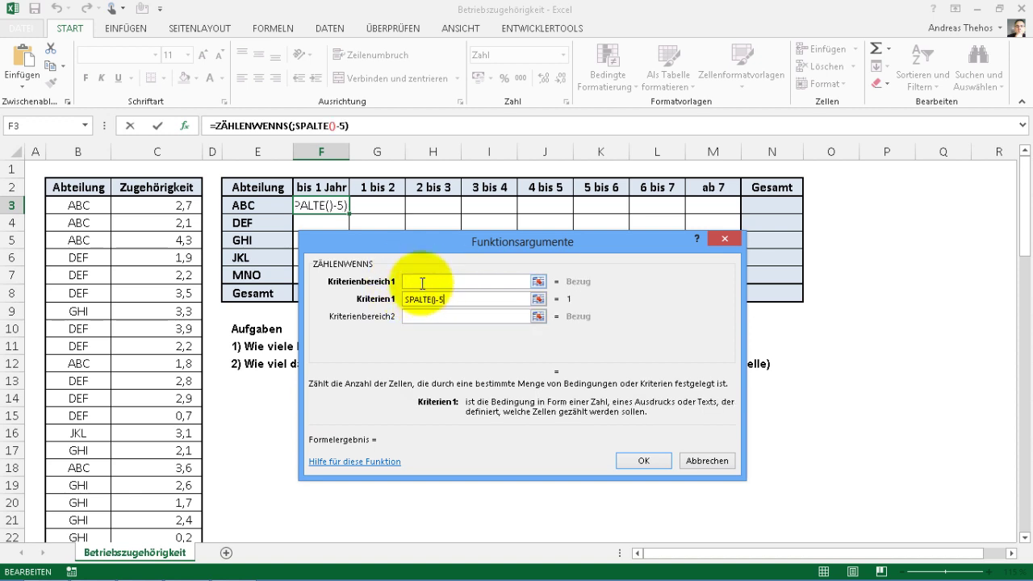
{"action": "left_click", "coordinate": [423, 282]}
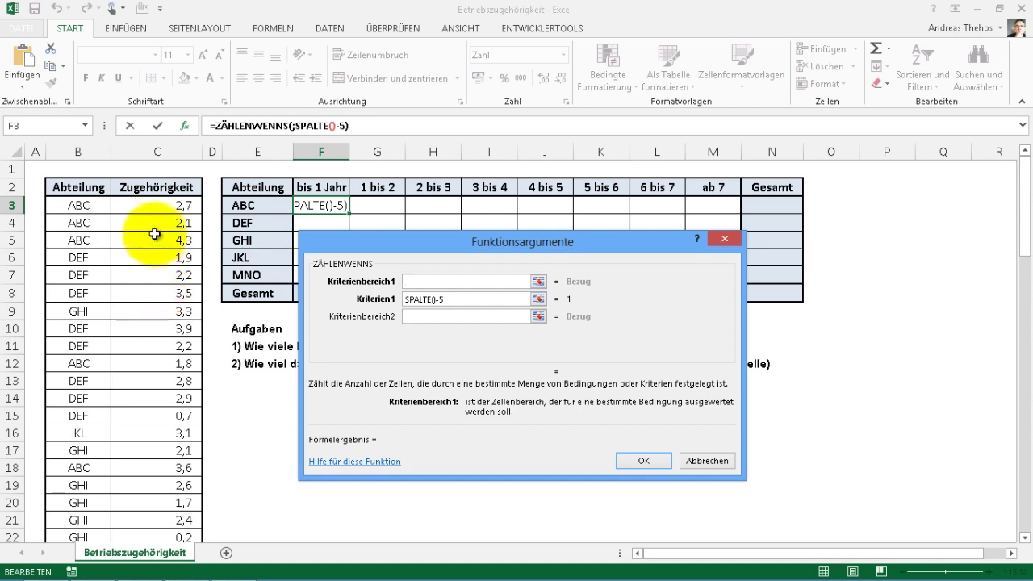
Set Kriterienbereich1 to C3:C78 and Kriterien1 to "<"&SPALTE()-5, so F3 shows 2
{"action": "left_click_drag", "start_coordinate": [155, 205], "coordinate": [172, 572]}
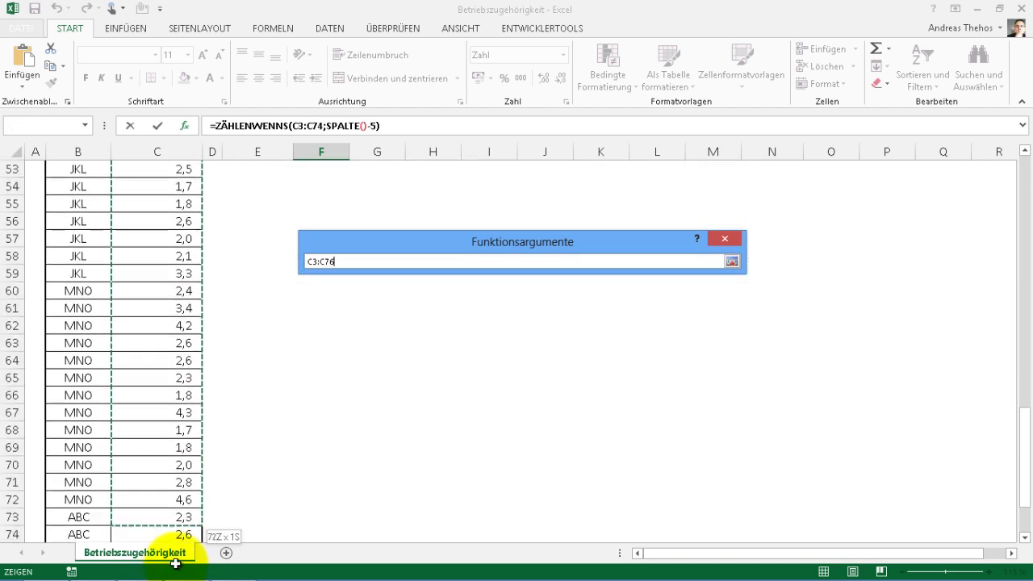
{"action": "mouse_move", "coordinate": [171, 572]}
{"action": "left_mouse_down"}
{"action": "mouse_move", "coordinate": [182, 556]}
{"action": "mouse_move", "coordinate": [184, 463]}
{"action": "left_mouse_up"}
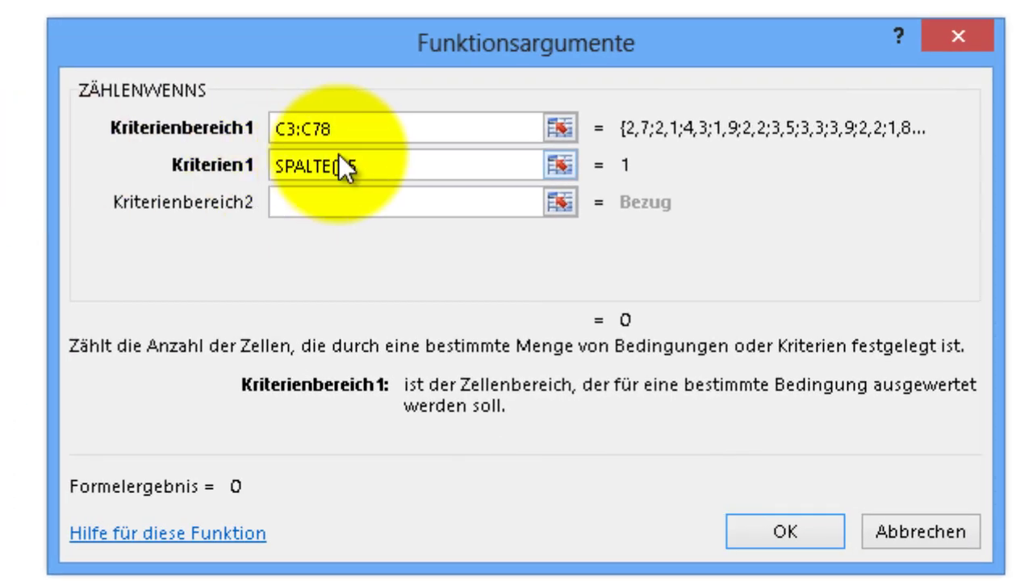
{"action": "left_click", "coordinate": [276, 167]}
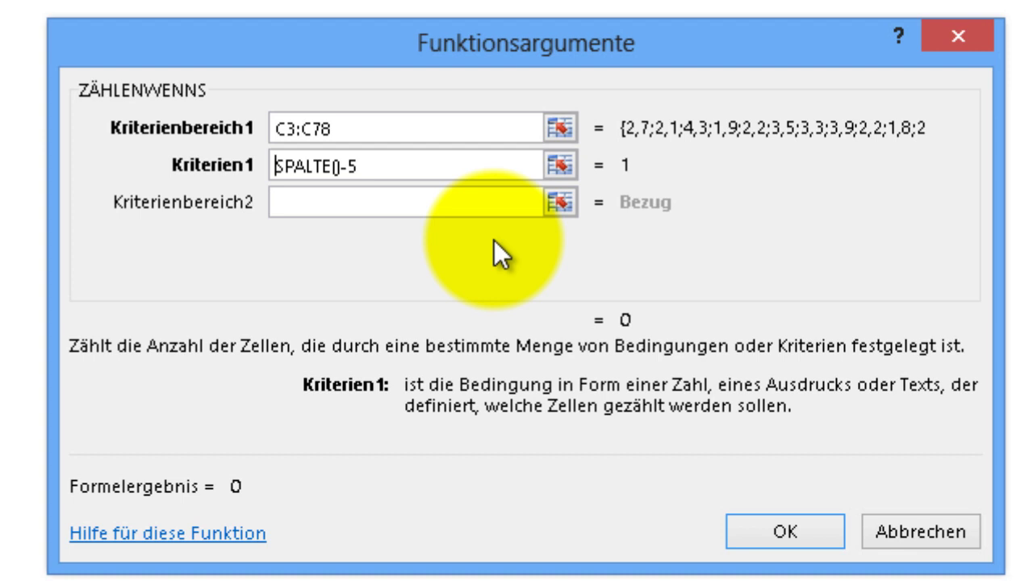
{"action": "type", "text": "\""}
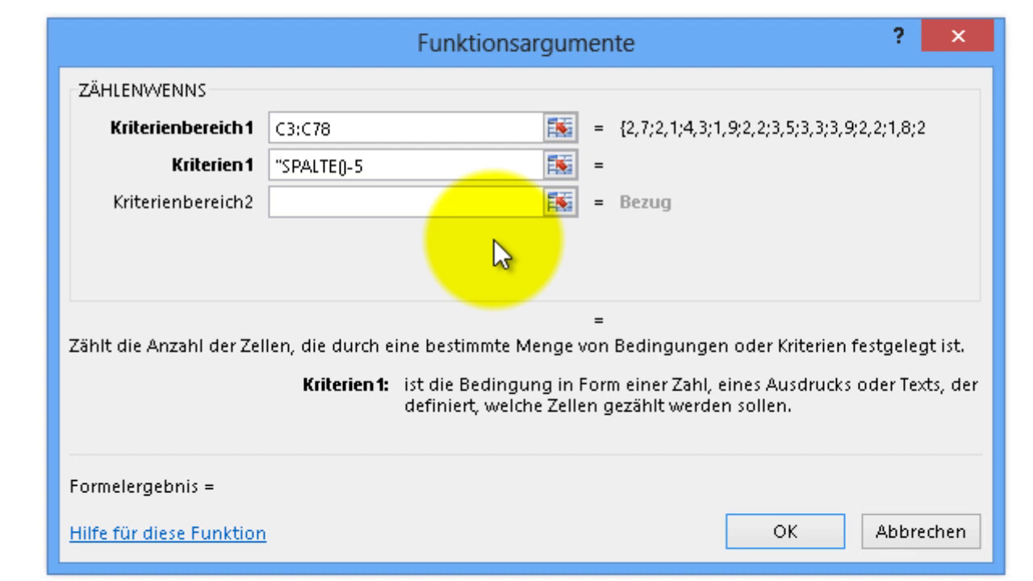
{"action": "type", "text": "<"}
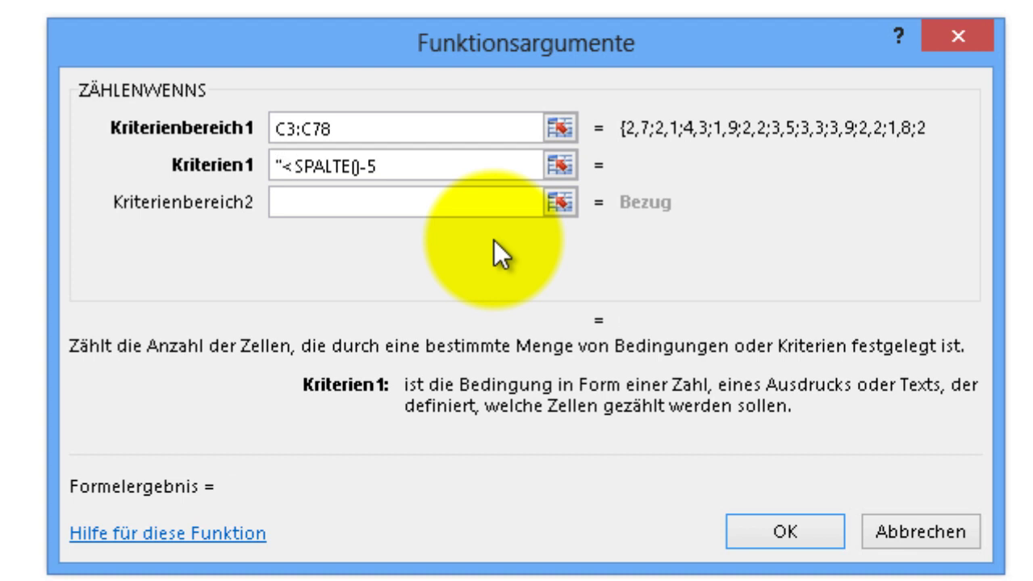
{"action": "type", "text": "\"&"}
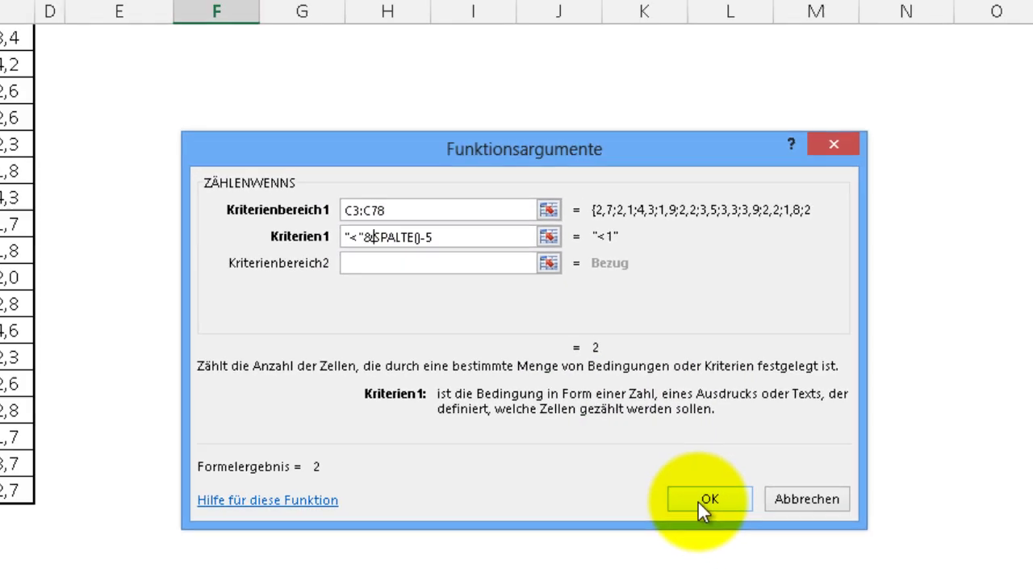
{"action": "left_click", "coordinate": [706, 501]}
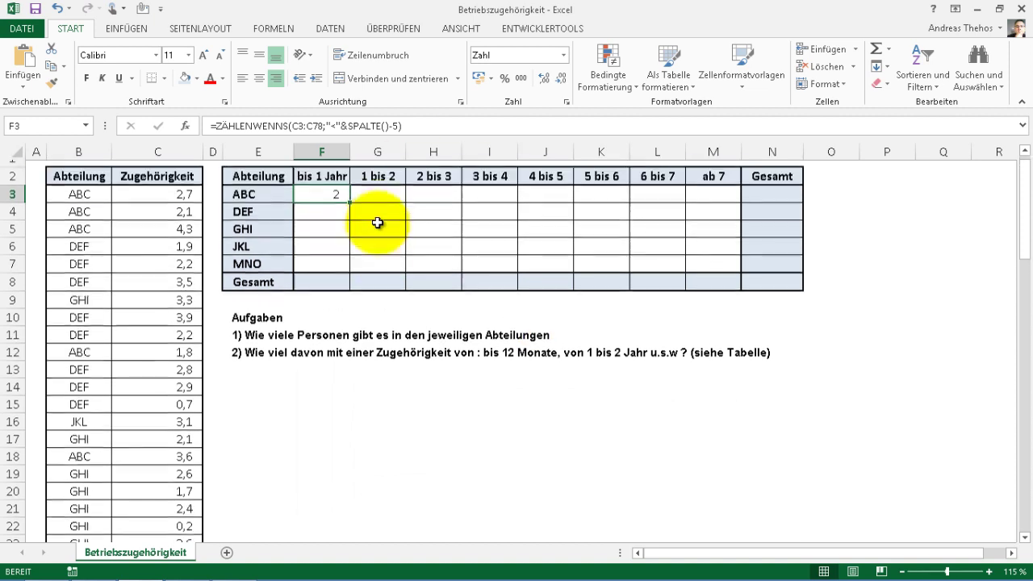
Reopen F3's function arguments and enter B3:B78 as Kriterienbereich2
{"action": "scroll", "coordinate": [355, 212], "scroll_direction": "up", "scroll_amount": 1}
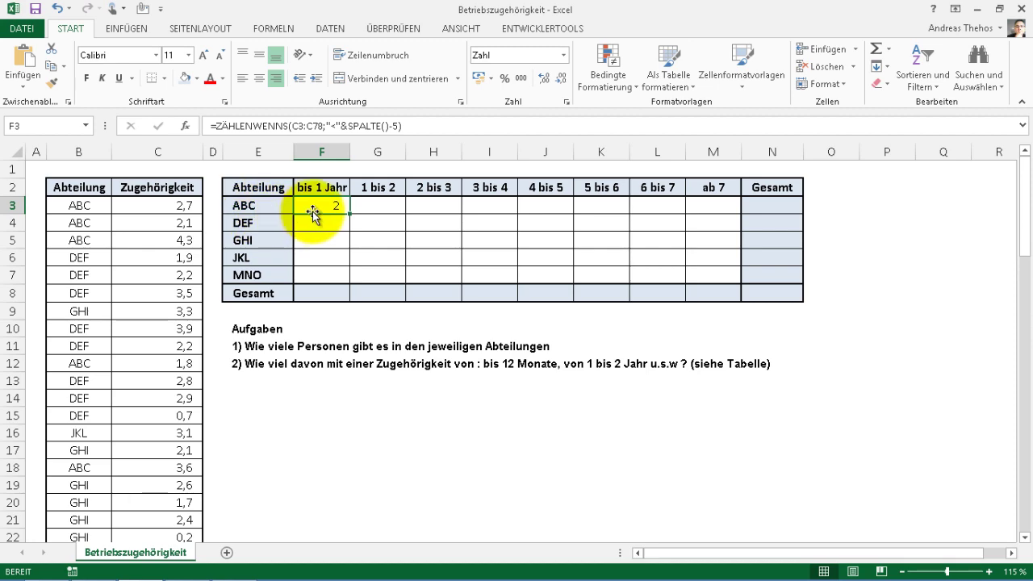
{"action": "left_click", "coordinate": [186, 125]}
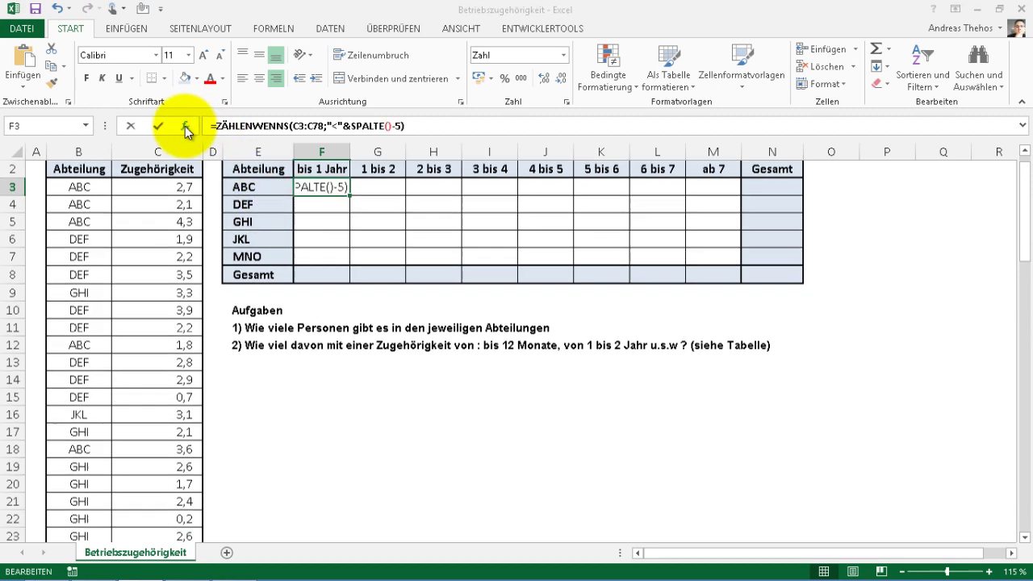
{"action": "left_click", "coordinate": [474, 298]}
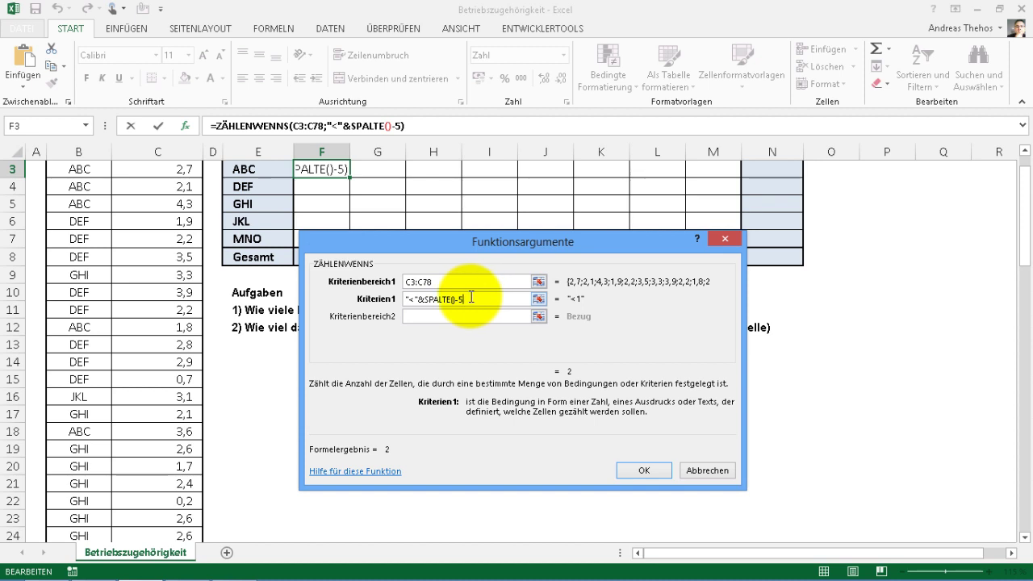
{"action": "left_click", "coordinate": [423, 318]}
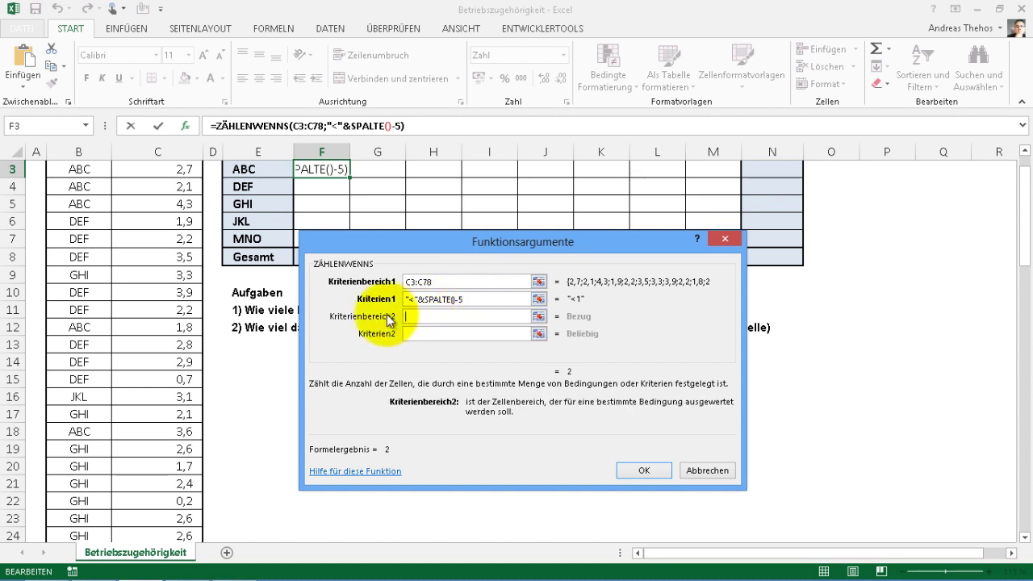
{"action": "left_click", "coordinate": [84, 173]}
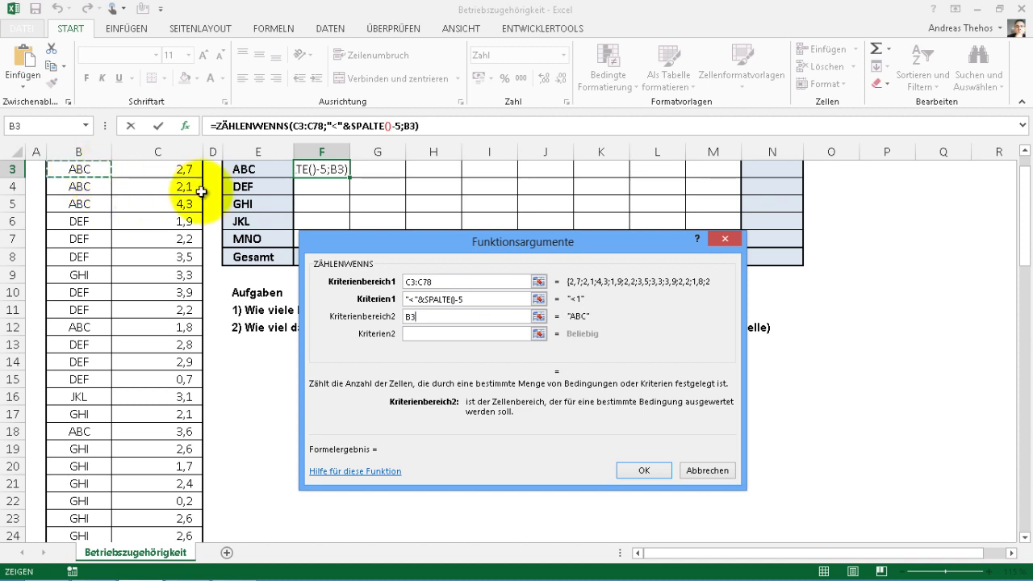
{"action": "key", "text": "Up"}
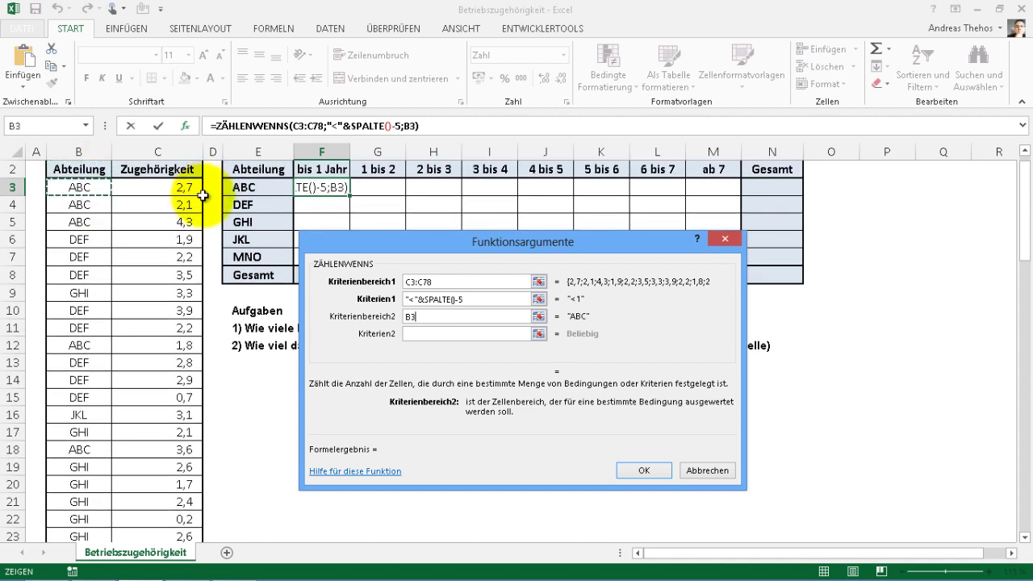
{"action": "key", "text": "shift+Down"}
{"action": "key", "text": "shift+Down"}
{"action": "key", "text": "shift+Down"}
{"action": "key", "text": "shift+Down"}
{"action": "key", "text": "shift+Down"}
{"action": "key", "text": "shift+Down"}
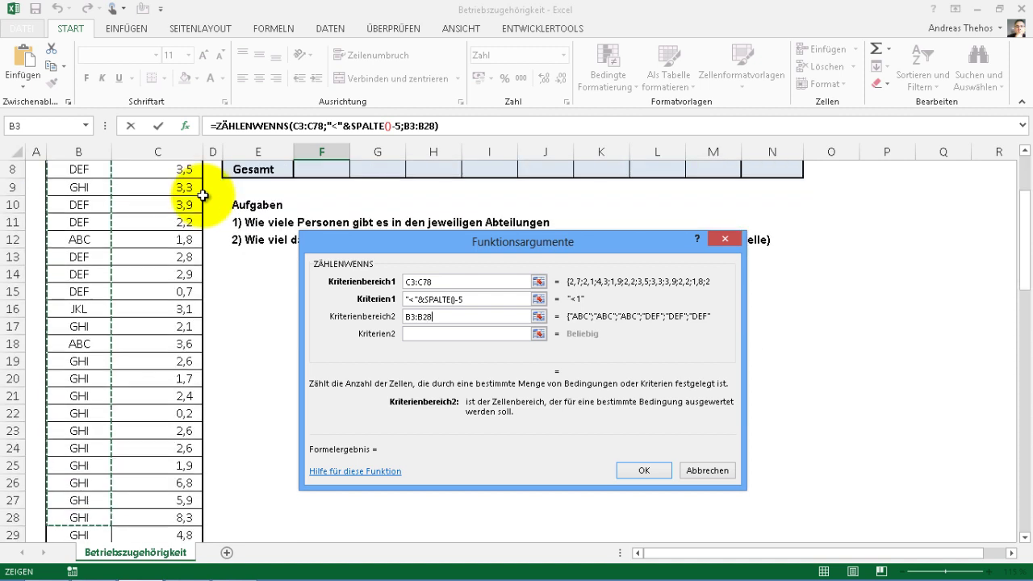
{"action": "key", "text": "BackSpace"}
{"action": "key", "text": "BackSpace"}
{"action": "type", "text": "7"}
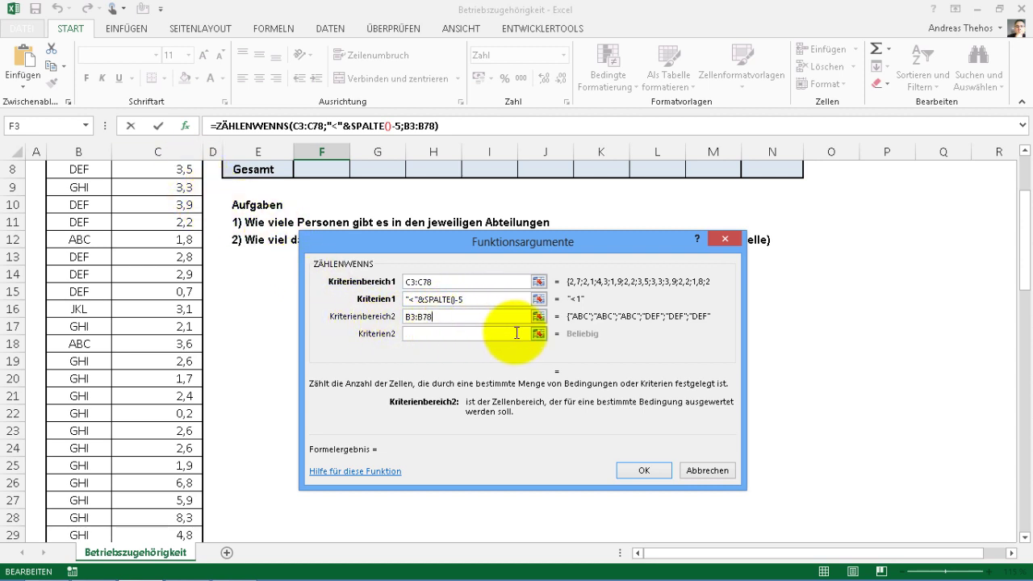
{"action": "left_click_drag", "start_coordinate": [1027, 250], "coordinate": [1026, 196]}
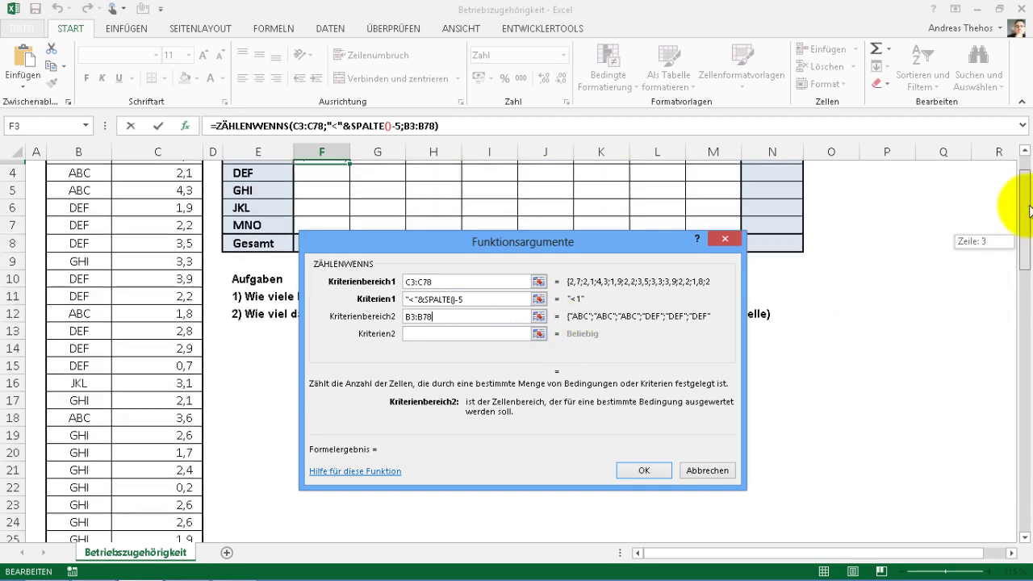
{"action": "left_click", "coordinate": [420, 334]}
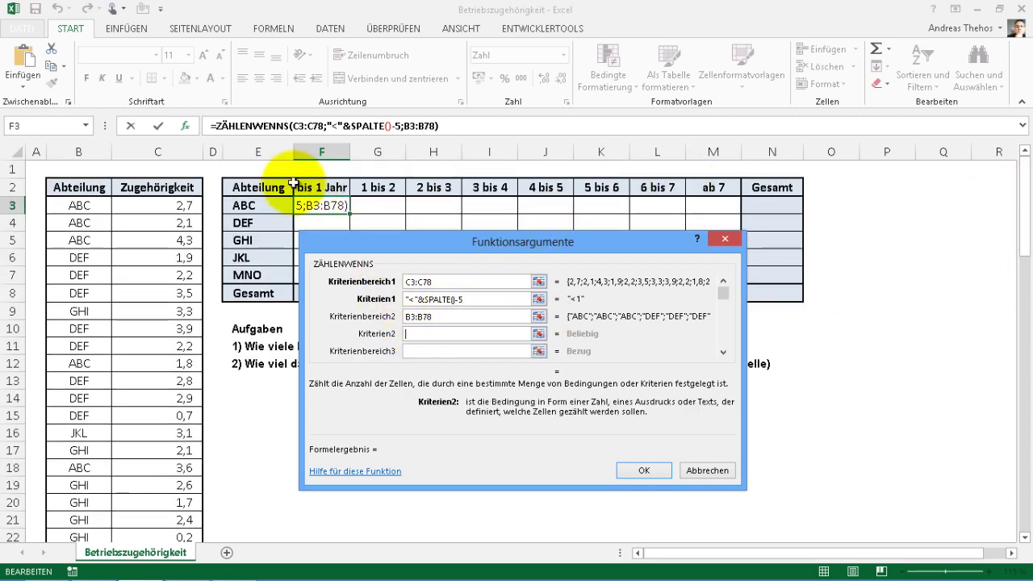
Set Kriterien2 to $E3, make B3:B78 and C3:C78 absolute, and confirm so F3 shows 0
{"action": "left_click", "coordinate": [253, 207]}
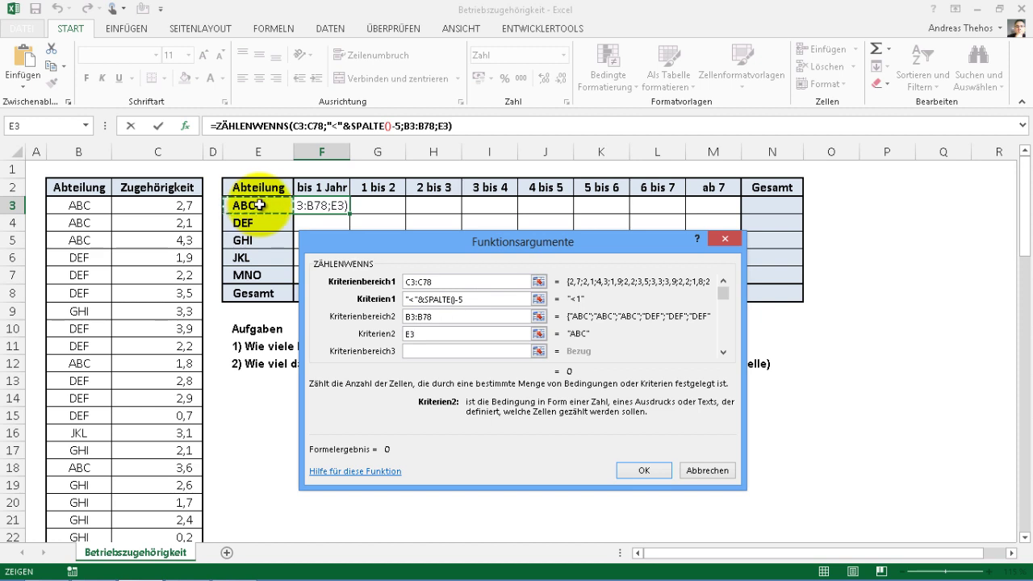
{"action": "left_click", "coordinate": [408, 333]}
{"action": "type", "text": "$"}
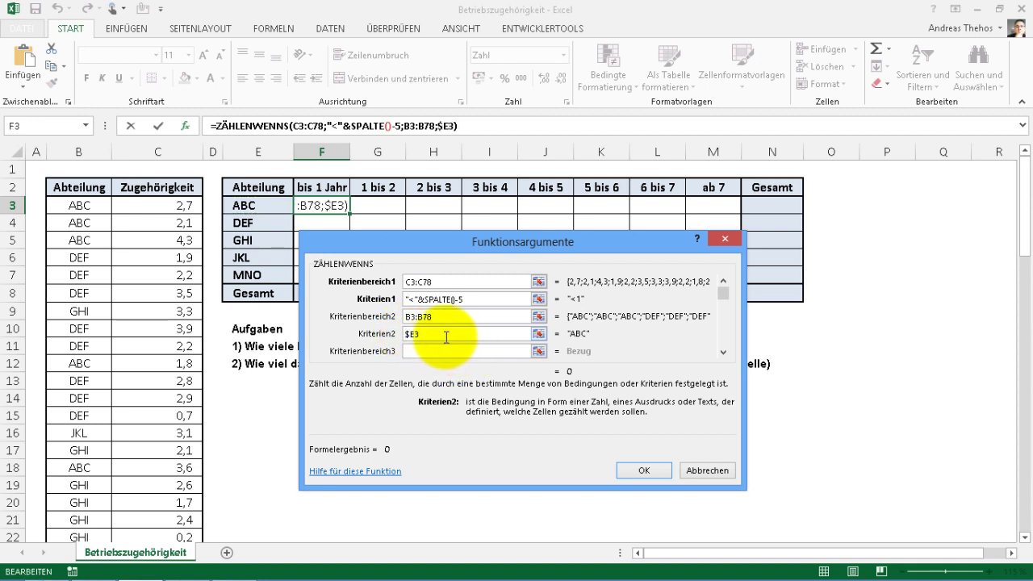
{"action": "left_click_drag", "start_coordinate": [436, 315], "coordinate": [404, 317]}
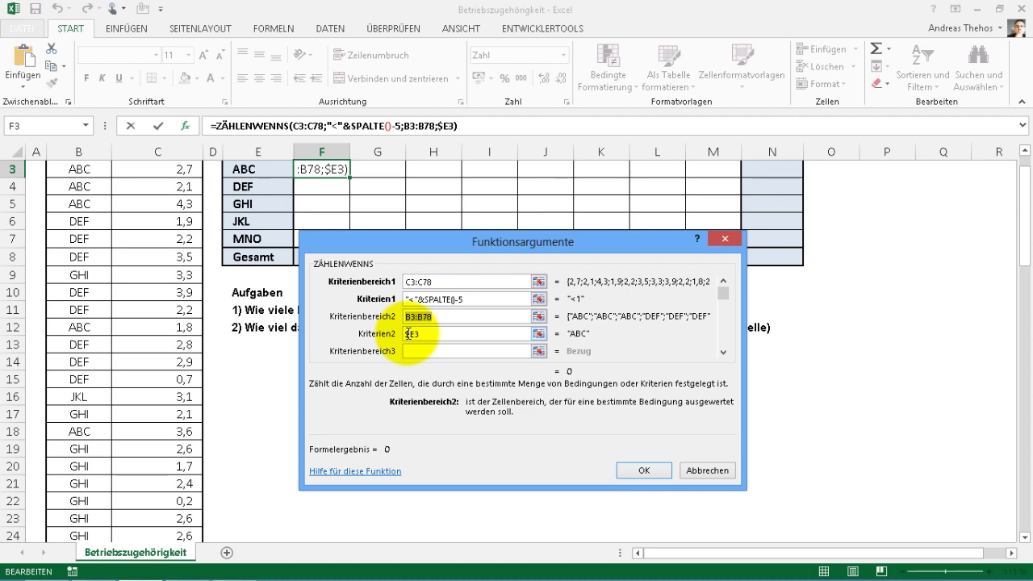
{"action": "key", "text": "F4"}
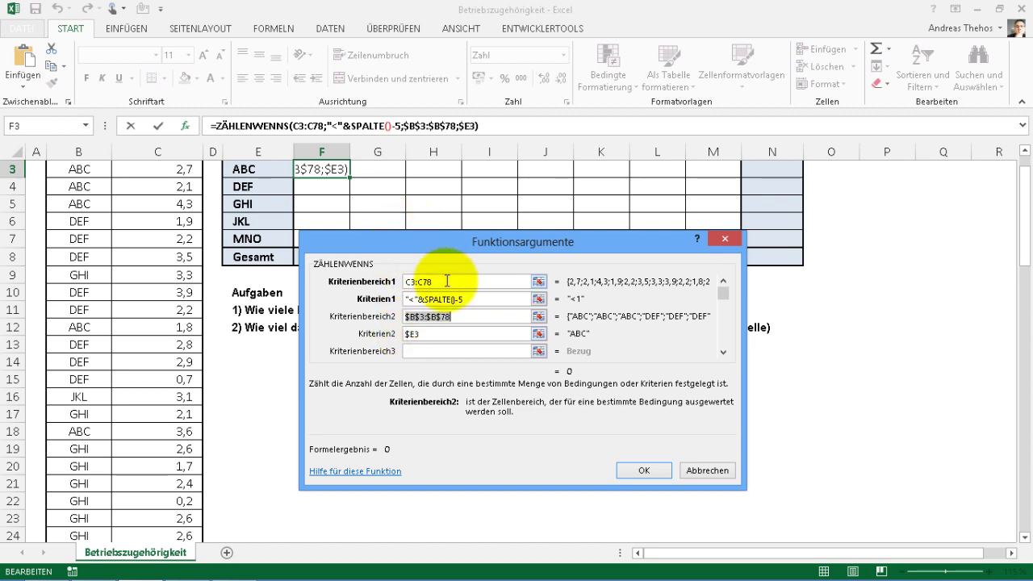
{"action": "left_click_drag", "start_coordinate": [428, 283], "coordinate": [404, 283]}
{"action": "key", "text": "F4"}
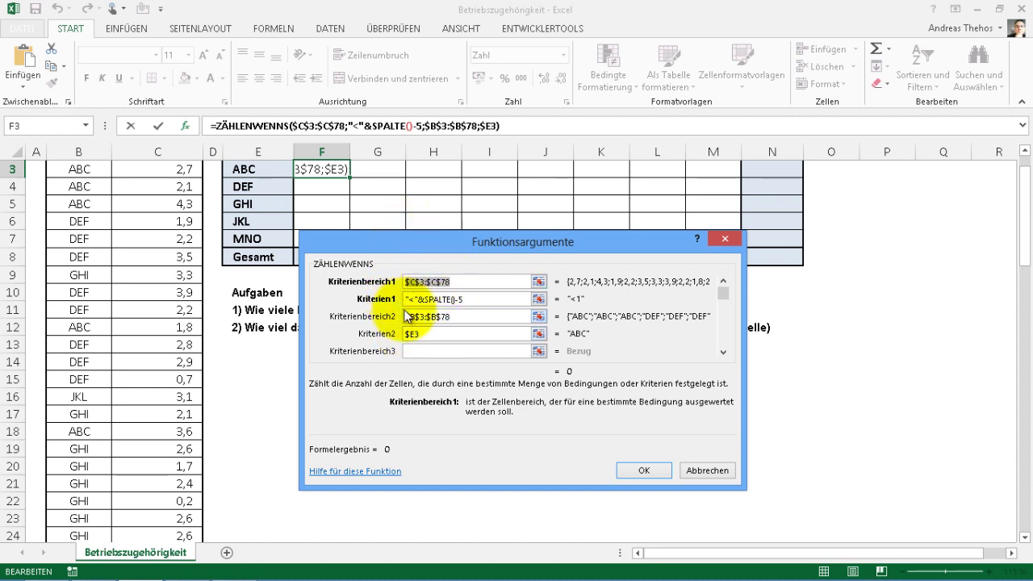
{"action": "left_click", "coordinate": [632, 470]}
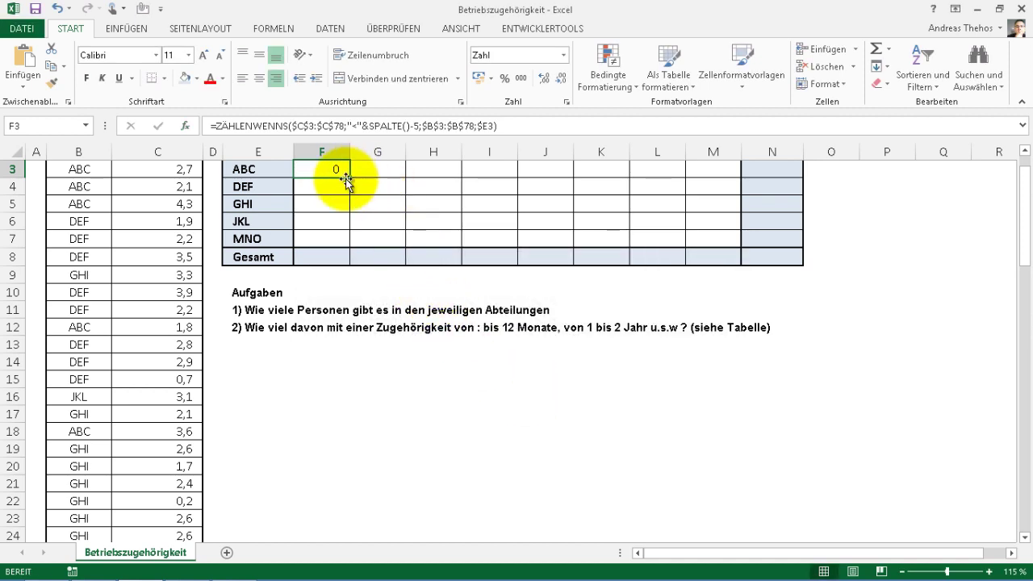
Fill F3's formula down to F7 and undo the trial copies across G3:M7
{"action": "left_click_drag", "start_coordinate": [347, 180], "coordinate": [345, 244]}
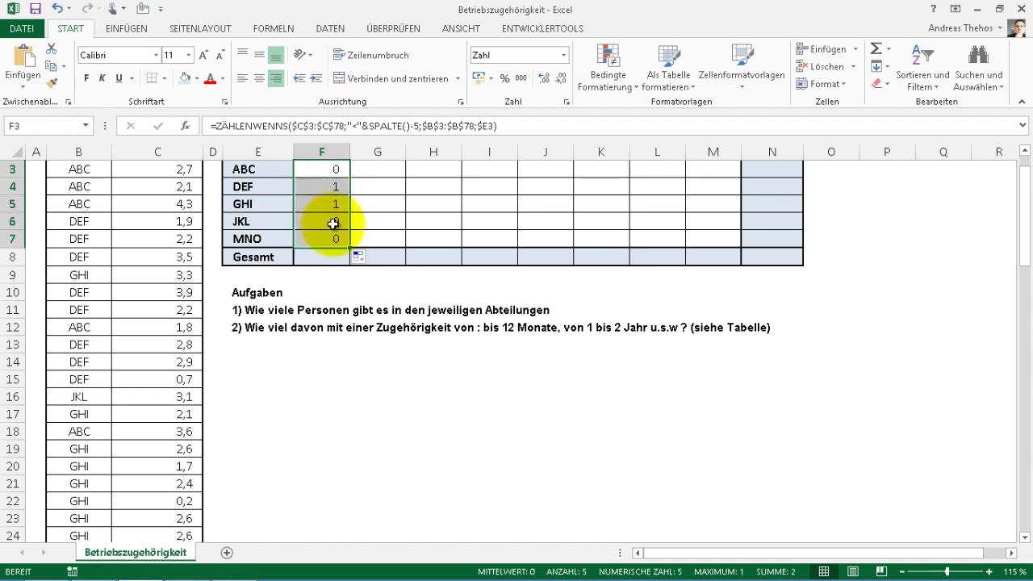
{"action": "scroll", "coordinate": [334, 224], "scroll_direction": "up", "scroll_amount": 1}
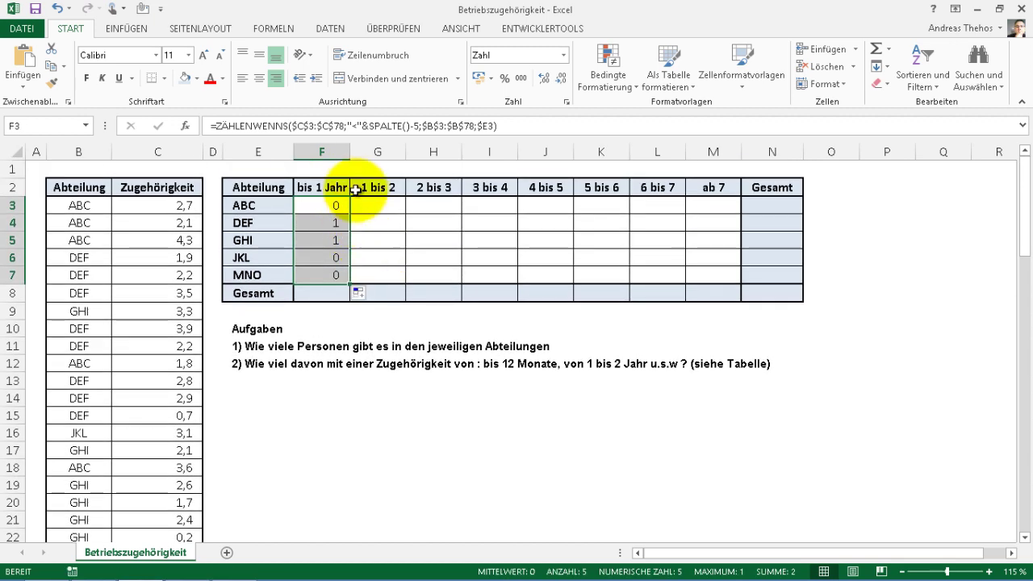
{"action": "left_click_drag", "start_coordinate": [349, 281], "coordinate": [719, 267]}
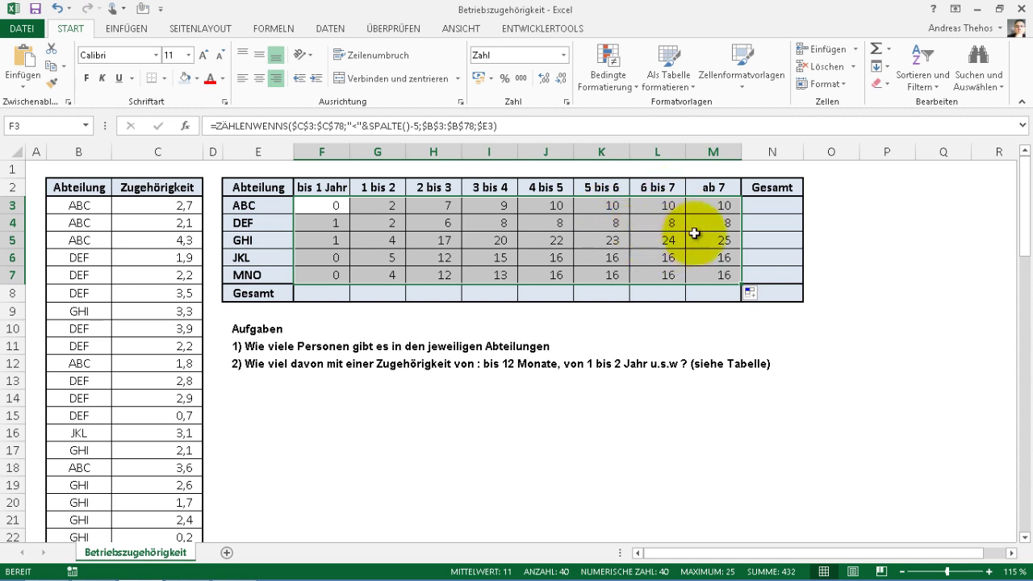
{"action": "left_click_drag", "start_coordinate": [715, 205], "coordinate": [723, 276]}
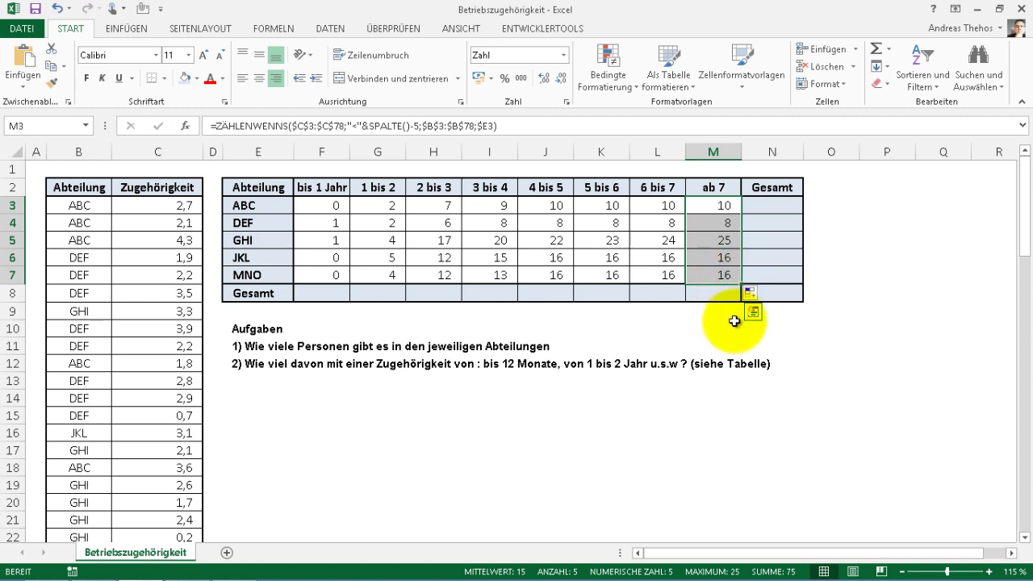
{"action": "mouse_move", "coordinate": [779, 578]}
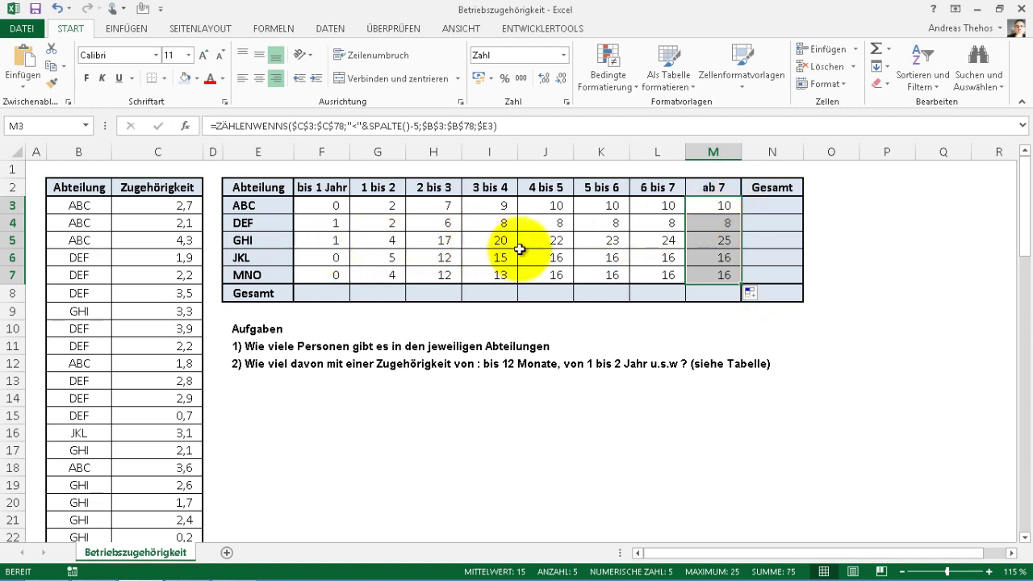
{"action": "left_click_drag", "start_coordinate": [396, 206], "coordinate": [696, 280]}
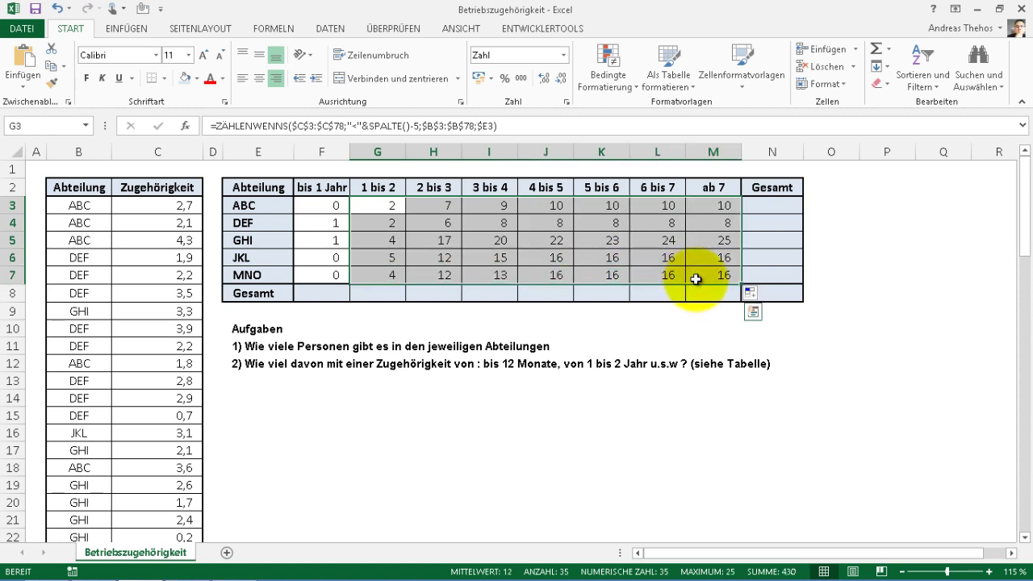
{"action": "key", "text": "ctrl+z"}
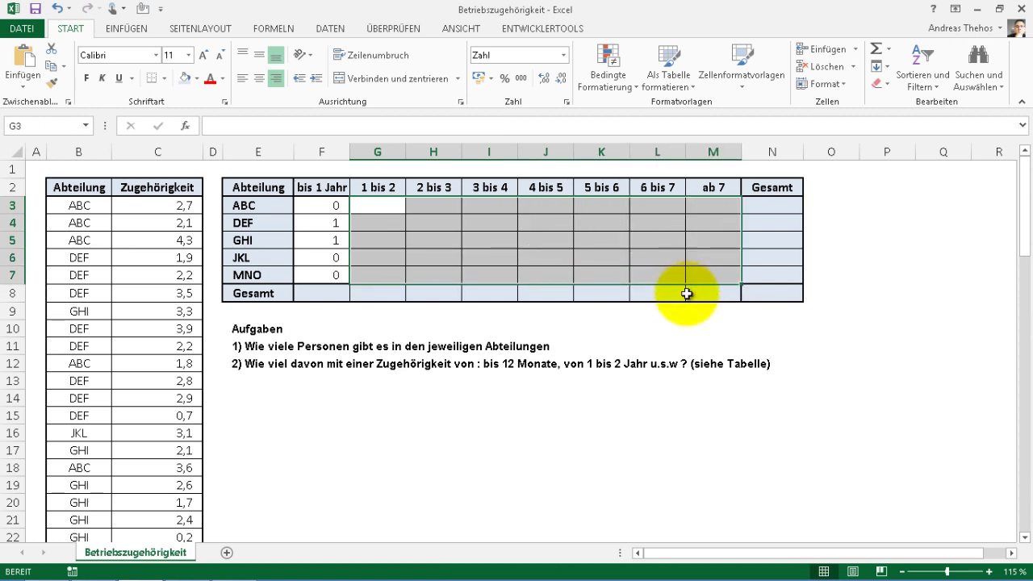
Copy F3's ZÄHLENWENNS formula into G3
{"action": "left_click", "coordinate": [312, 211]}
{"action": "left_click", "coordinate": [311, 212]}
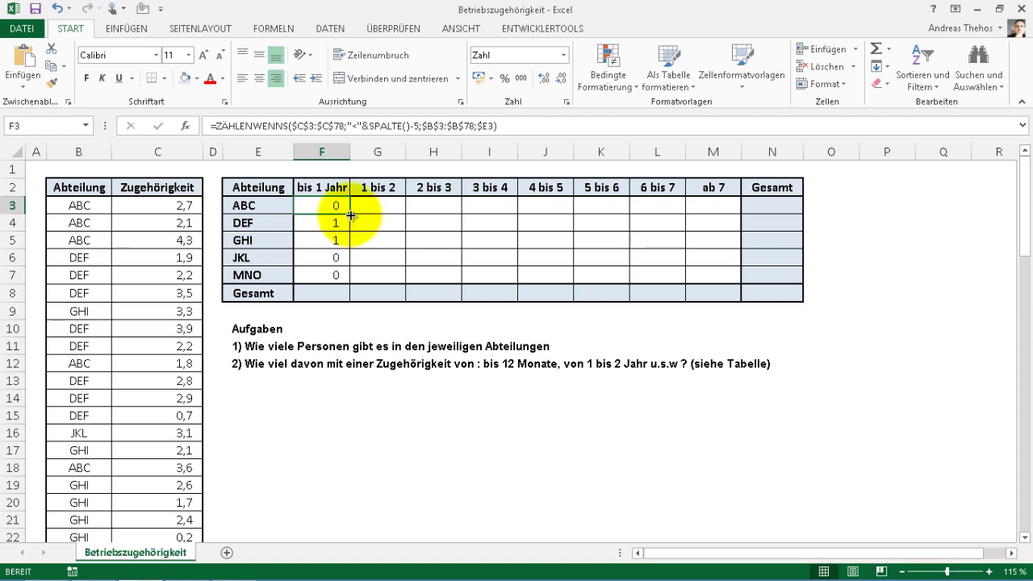
{"action": "left_click_drag", "start_coordinate": [351, 215], "coordinate": [400, 209]}
{"action": "left_click", "coordinate": [391, 207]}
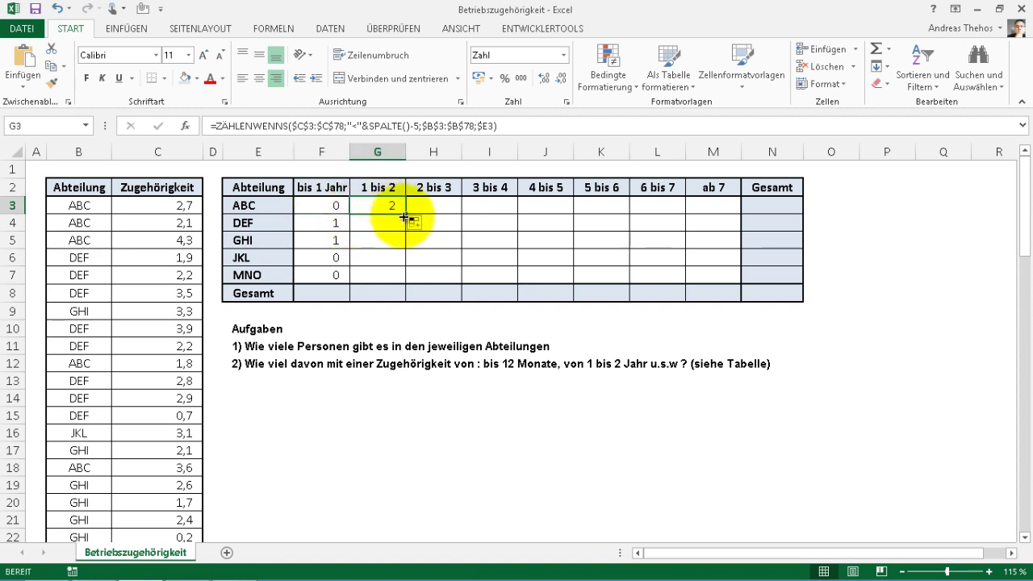
Add $C$3:$C$78 as Kriterienbereich3 in G3's ZÄHLENWENNS arguments
{"action": "left_click", "coordinate": [186, 126]}
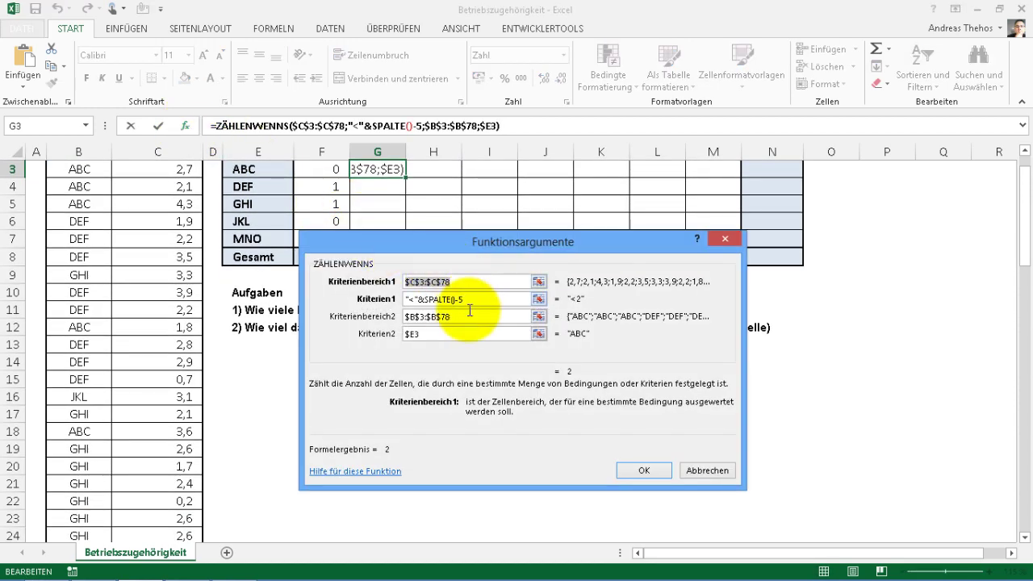
{"action": "left_click", "coordinate": [436, 334]}
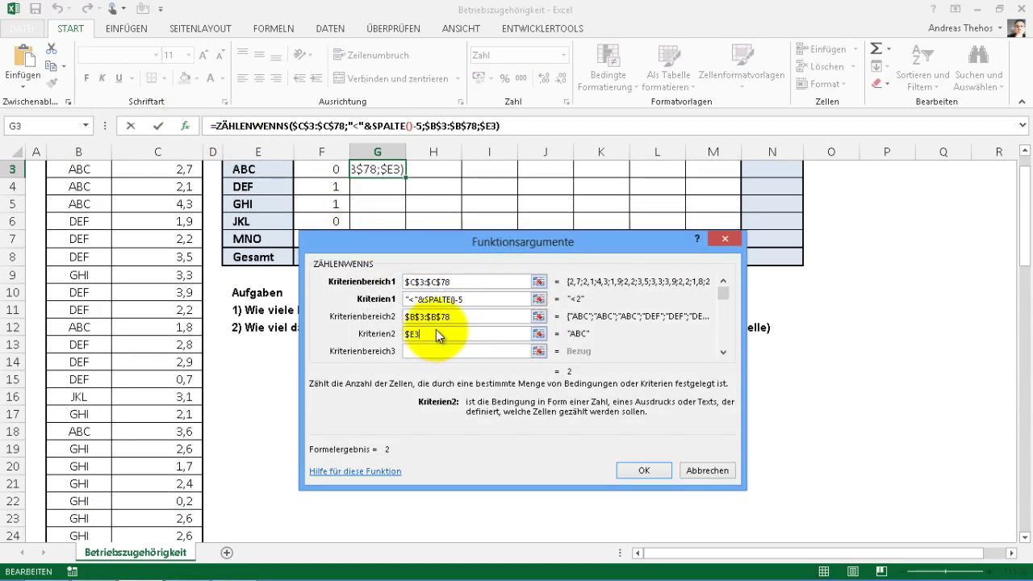
{"action": "left_click_drag", "start_coordinate": [456, 281], "coordinate": [410, 282]}
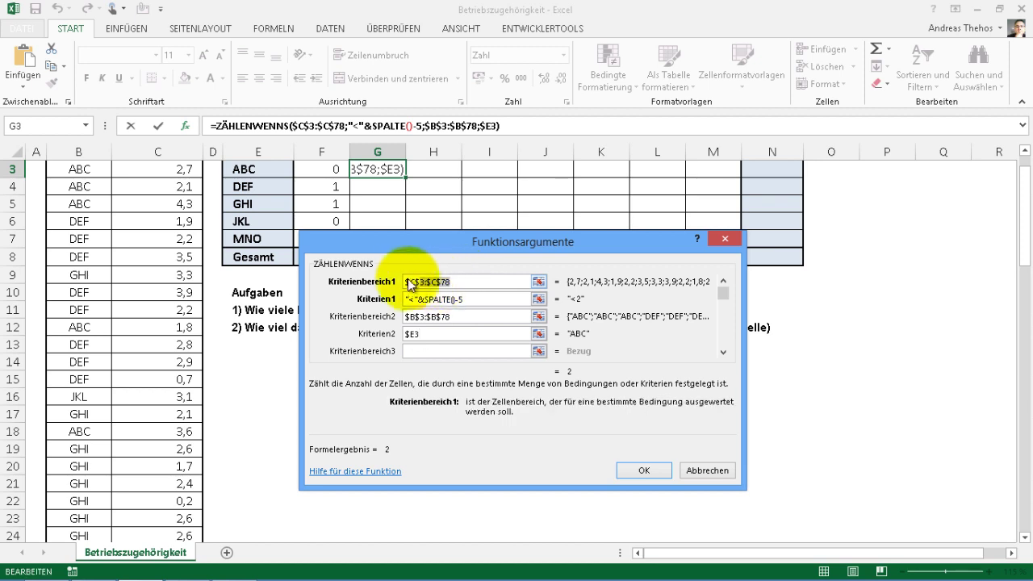
{"action": "left_click", "coordinate": [423, 347]}
{"action": "key", "text": "ctrl+v"}
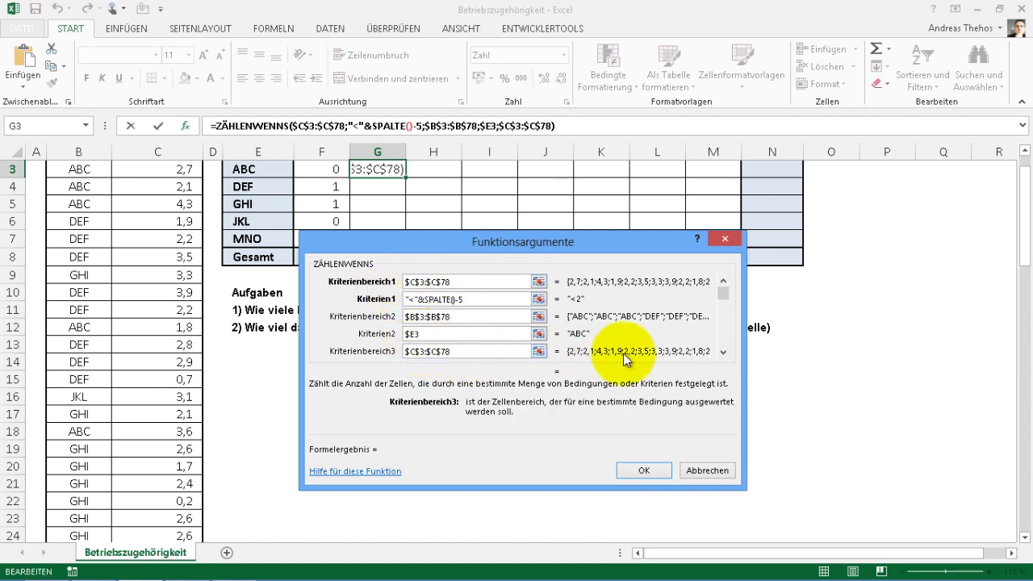
{"action": "left_click", "coordinate": [723, 353]}
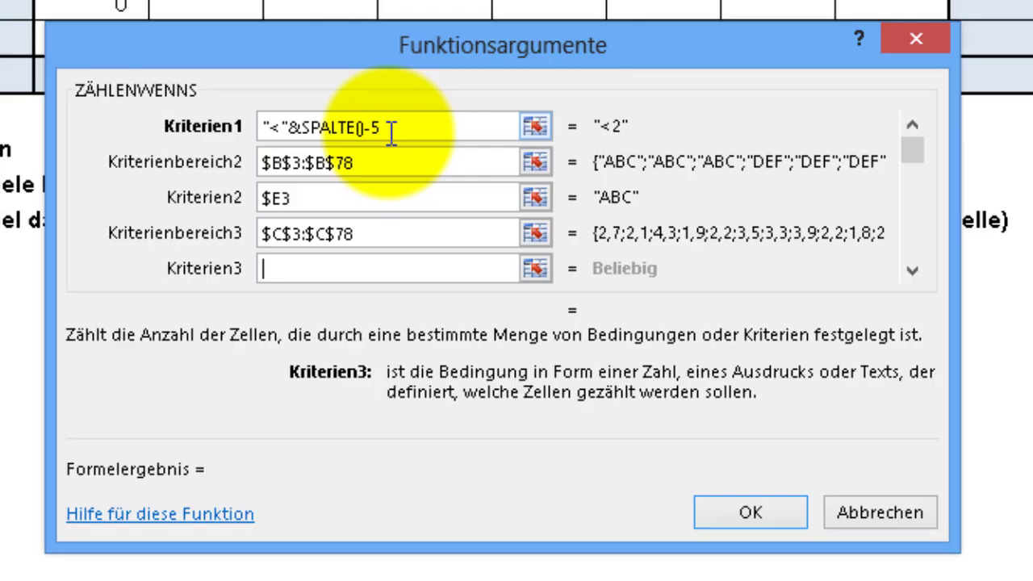
Copy the first criterion "<"&SPALTE()-5 into Kriterien3
{"action": "left_click_drag", "start_coordinate": [391, 133], "coordinate": [243, 136]}
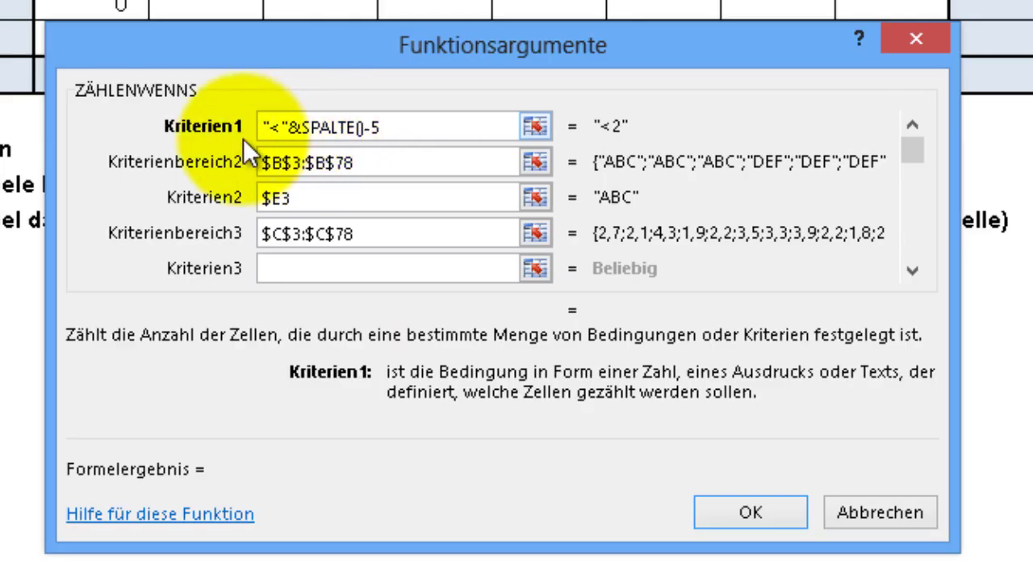
{"action": "key", "text": "ctrl+c"}
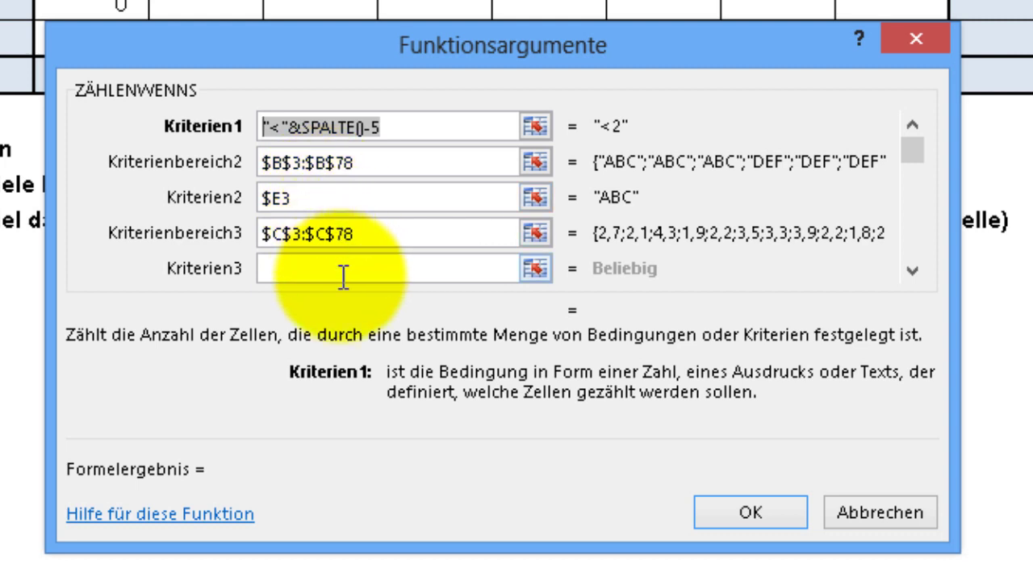
{"action": "left_click", "coordinate": [330, 266]}
{"action": "key", "text": "ctrl+v"}
Change Kriterien3 to ">="&SPALTE()-6 as the lower tenure bound
{"action": "left_click", "coordinate": [282, 270]}
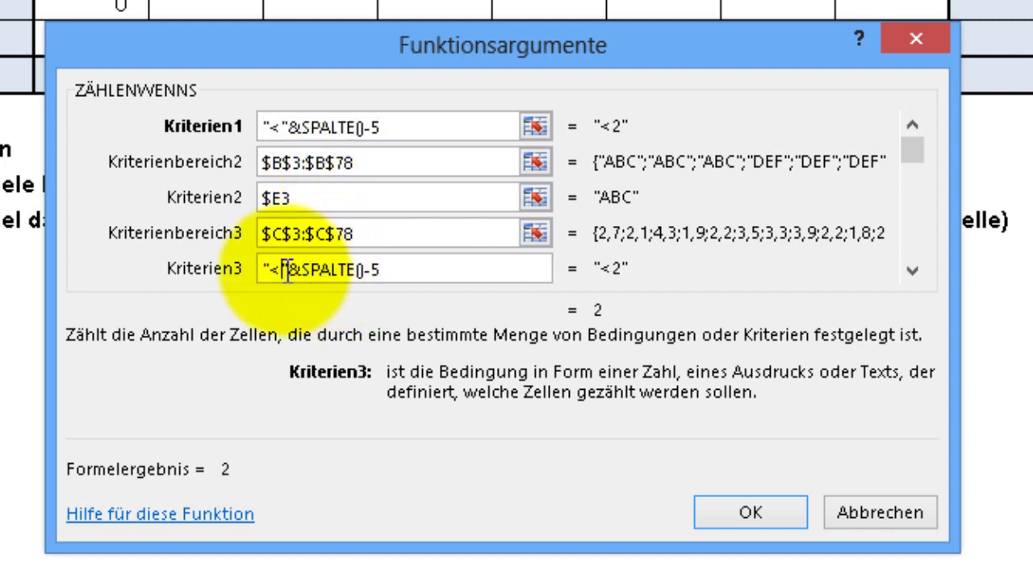
{"action": "key", "text": "BackSpace"}
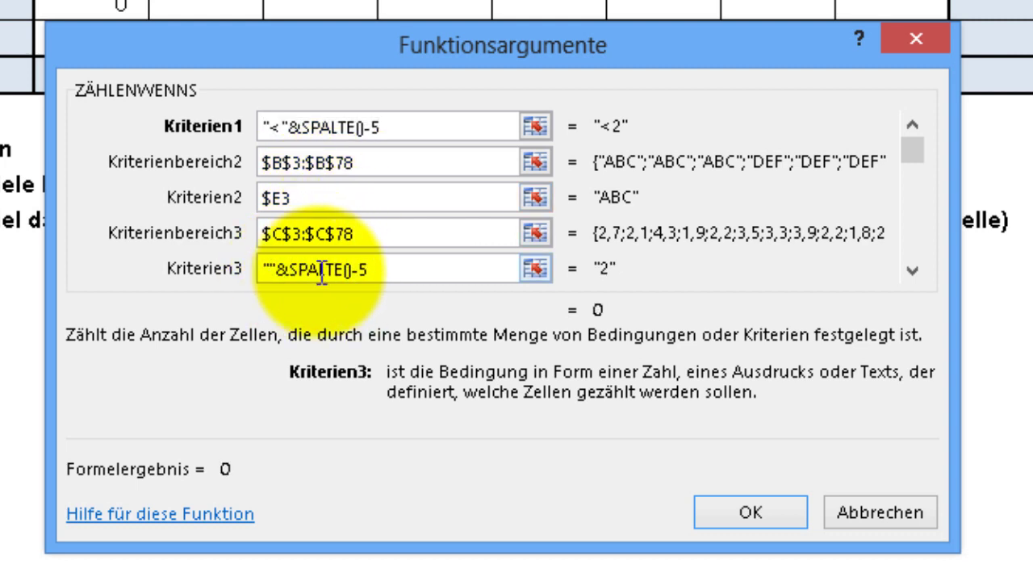
{"action": "left_click", "coordinate": [322, 272]}
{"action": "type", "text": "<"}
{"action": "key", "text": "BackSpace"}
{"action": "type", "text": ">="}
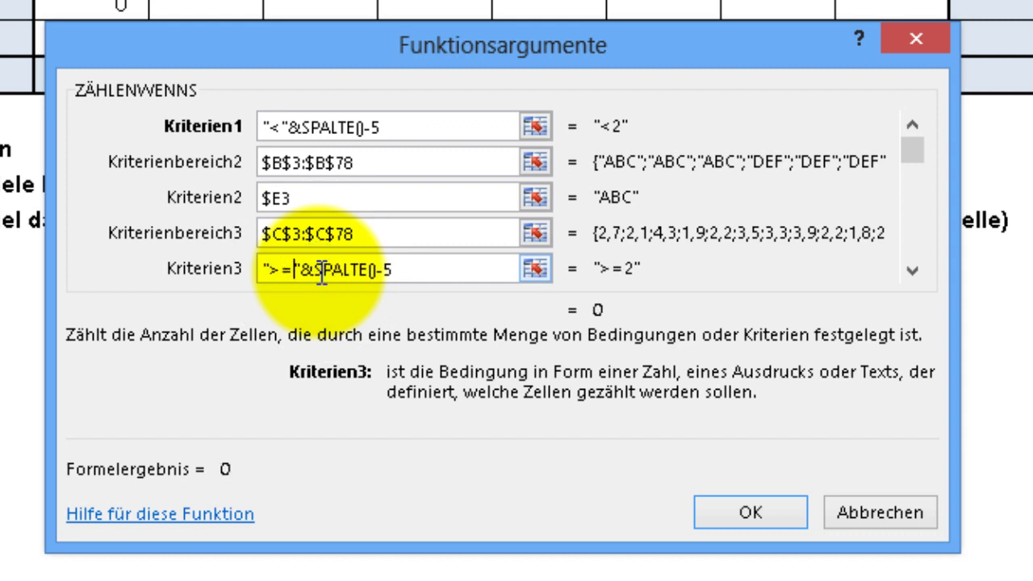
{"action": "left_click", "coordinate": [400, 272]}
{"action": "key", "text": "BackSpace"}
{"action": "type", "text": "4"}
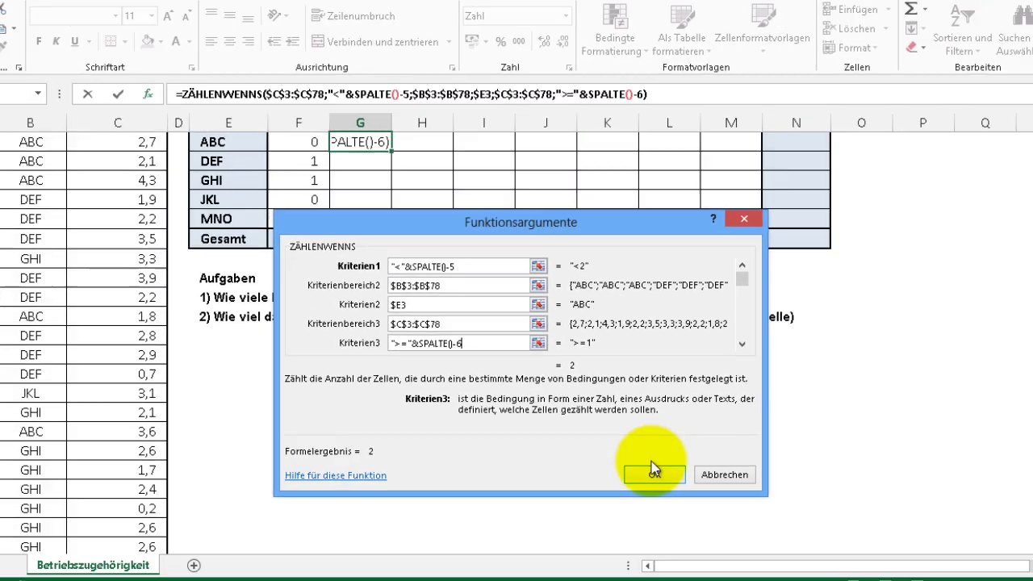
Confirm G3 (showing 2), fill it across G3:L7, and review the counts
{"action": "left_click", "coordinate": [653, 468]}
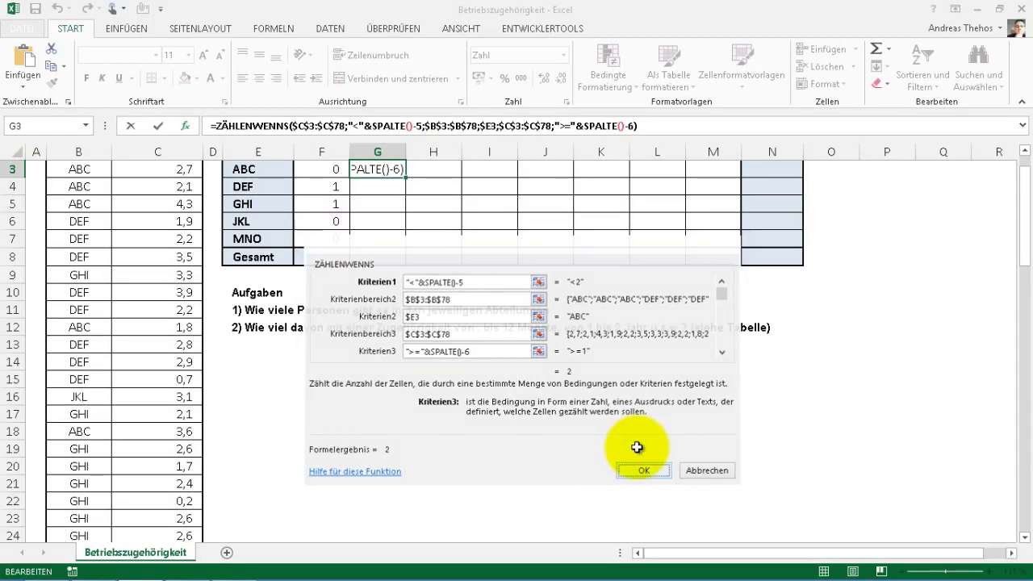
{"action": "scroll", "coordinate": [480, 160], "scroll_direction": "up", "scroll_amount": 1}
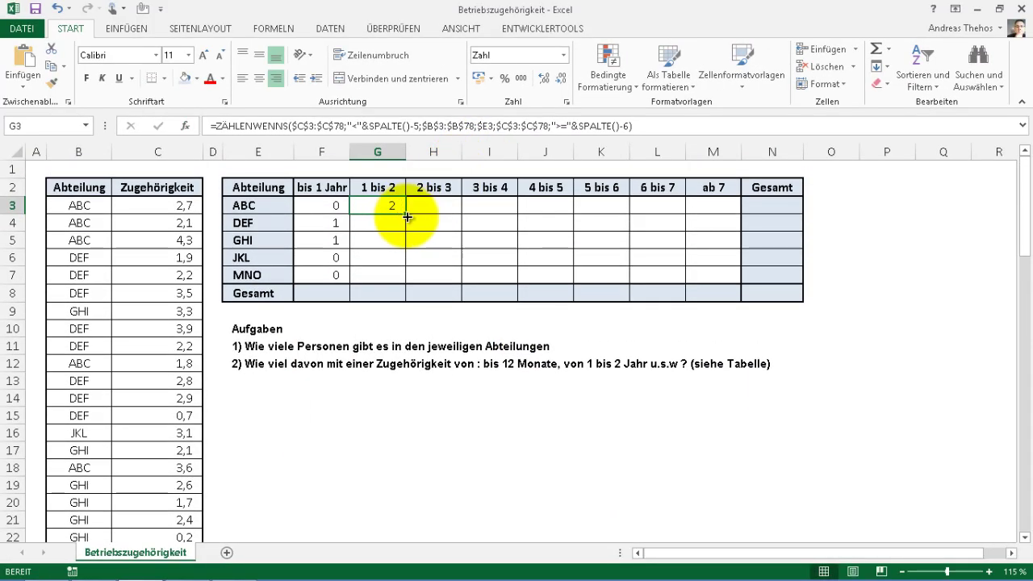
{"action": "mouse_move", "coordinate": [406, 214]}
{"action": "left_mouse_down"}
{"action": "mouse_move", "coordinate": [408, 284]}
{"action": "mouse_move", "coordinate": [673, 281]}
{"action": "left_mouse_up"}
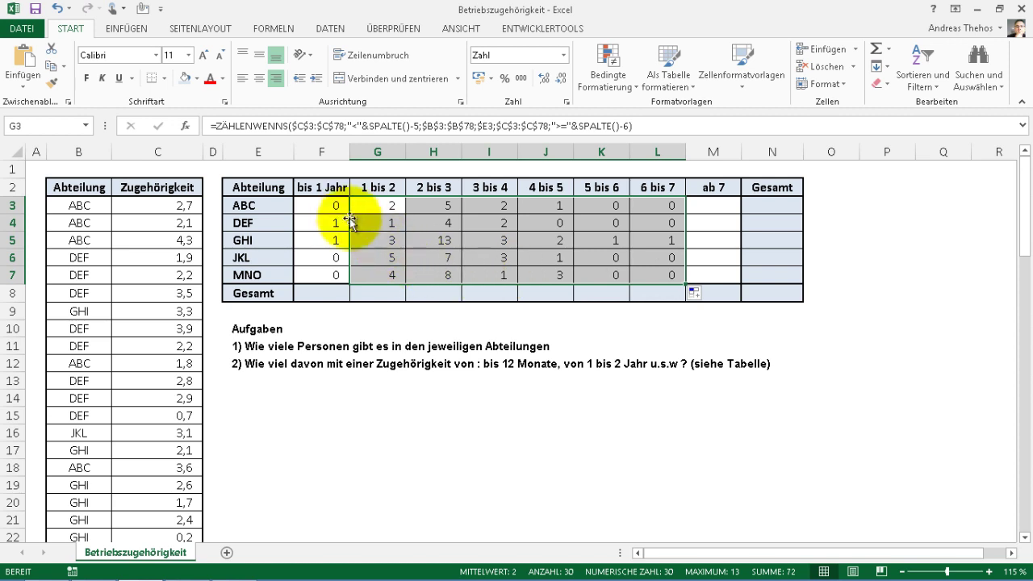
{"action": "left_click_drag", "start_coordinate": [332, 206], "coordinate": [676, 275]}
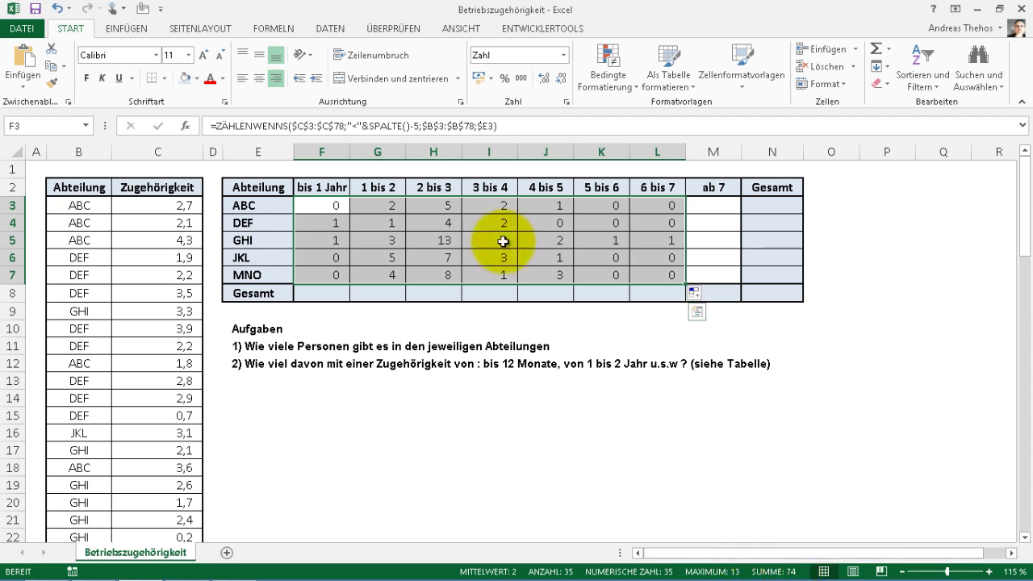
{"action": "left_click", "coordinate": [262, 239]}
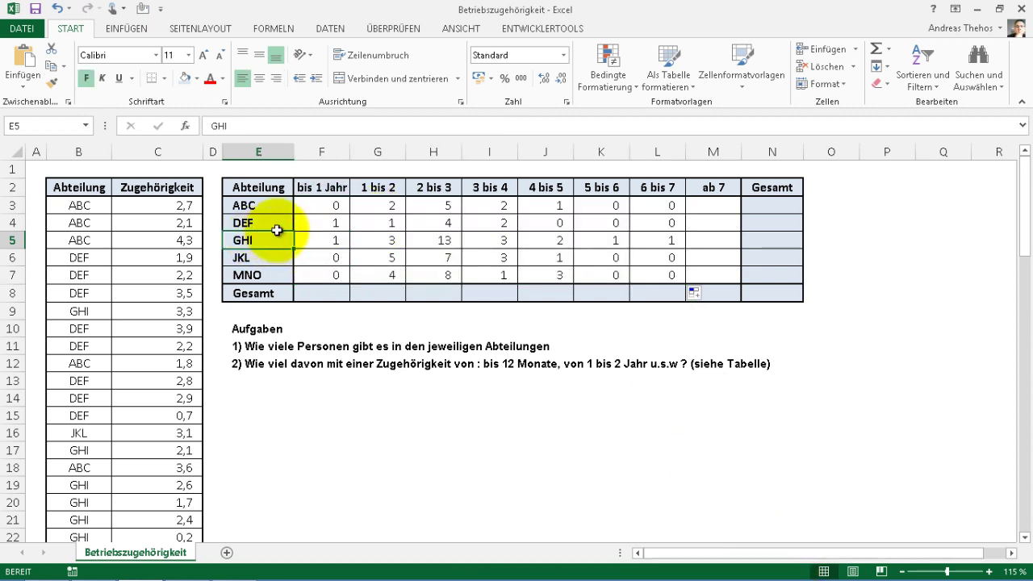
{"action": "left_click", "coordinate": [308, 185]}
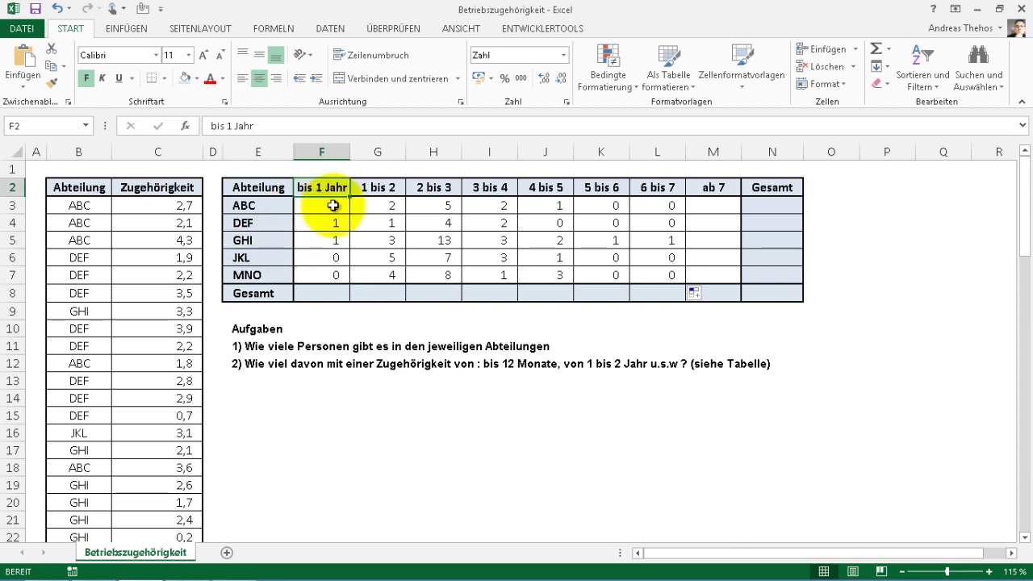
{"action": "left_click", "coordinate": [674, 204]}
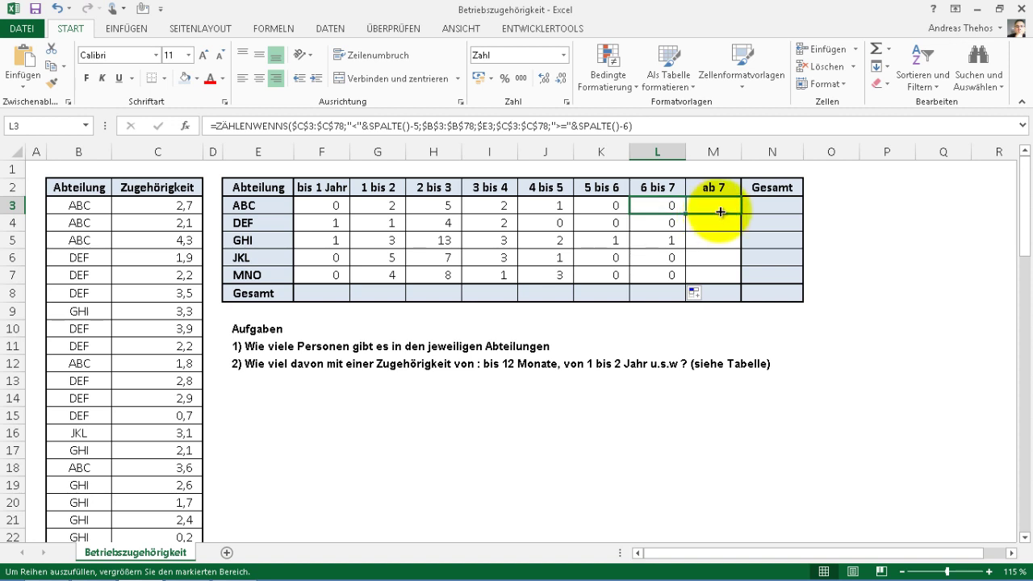
Copy the L3 formula into M3 and remove its upper tenure-limit range and criterion
{"action": "left_click_drag", "start_coordinate": [685, 214], "coordinate": [714, 214]}
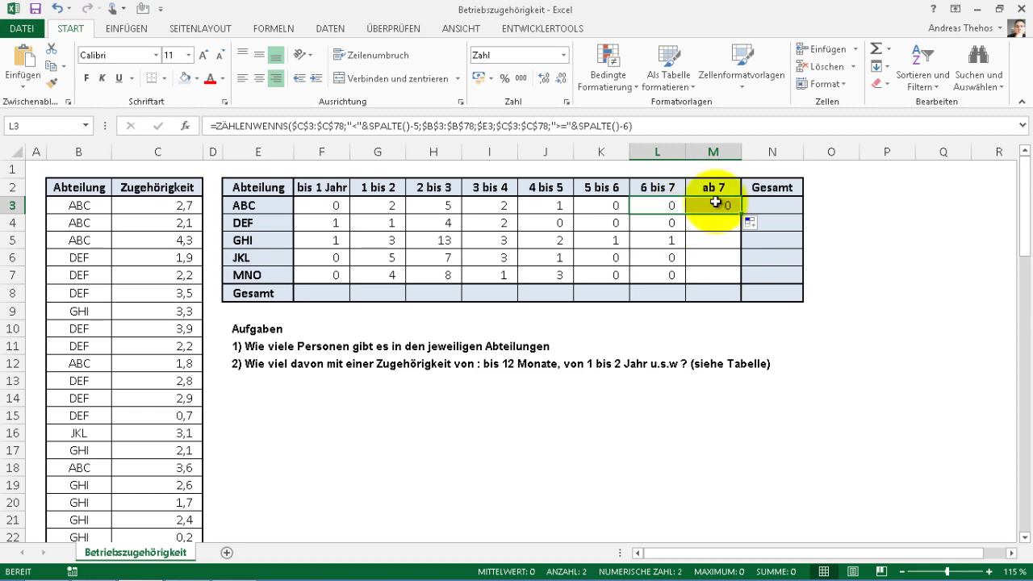
{"action": "left_click", "coordinate": [717, 204]}
{"action": "left_click", "coordinate": [185, 126]}
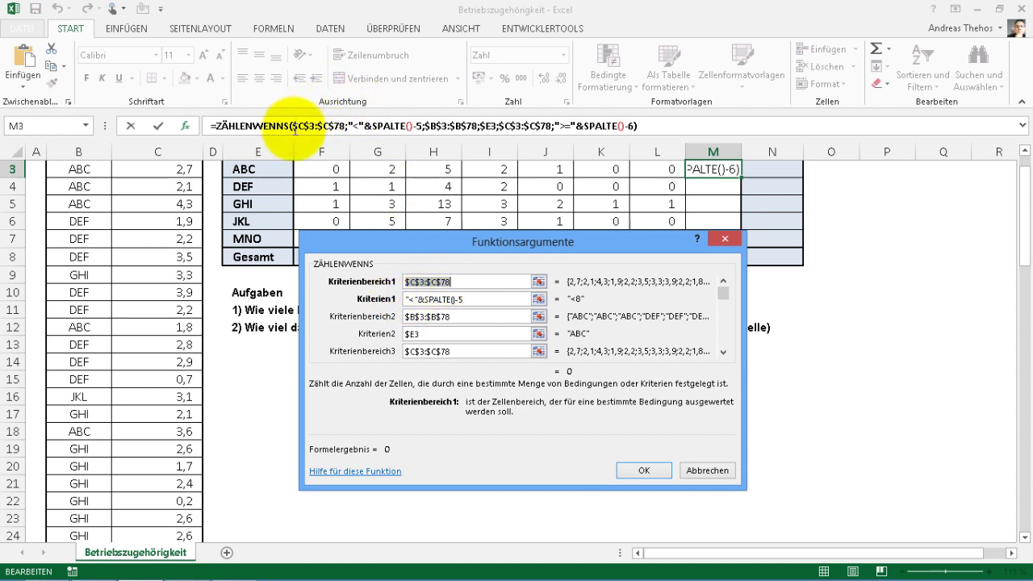
{"action": "left_click_drag", "start_coordinate": [295, 129], "coordinate": [409, 129]}
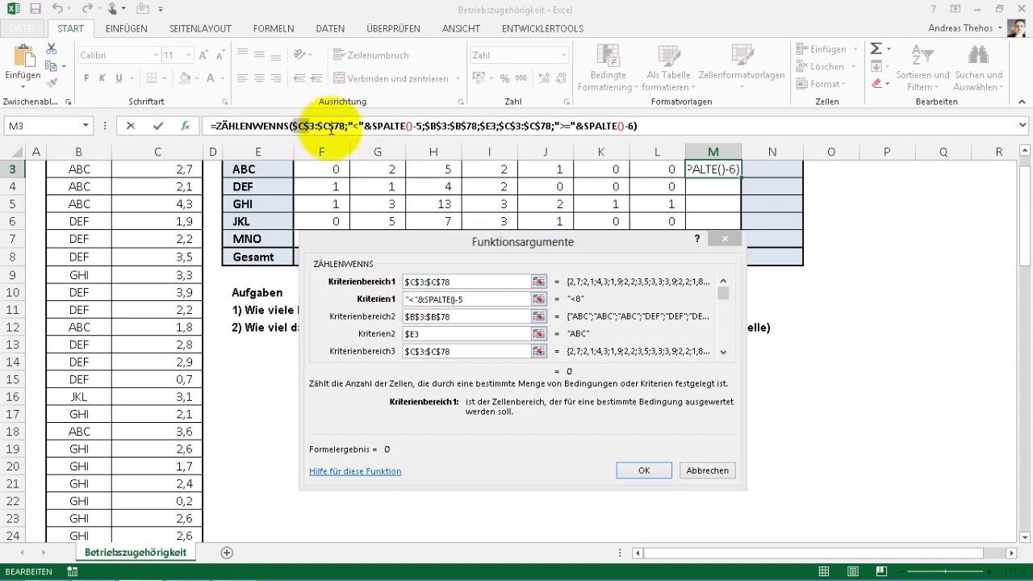
{"action": "left_click", "coordinate": [425, 130]}
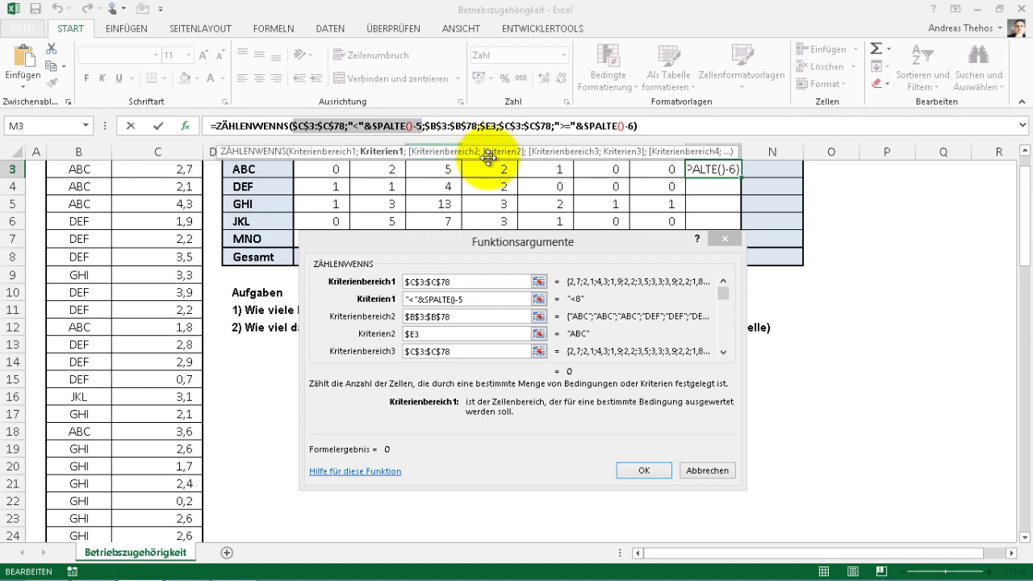
{"action": "key", "text": "Delete"}
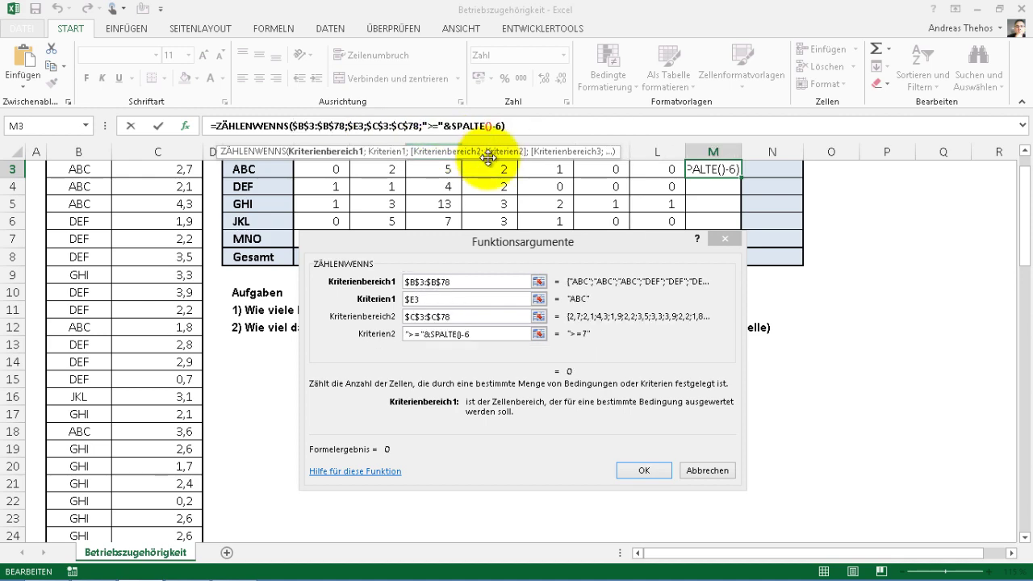
{"action": "left_click", "coordinate": [645, 472]}
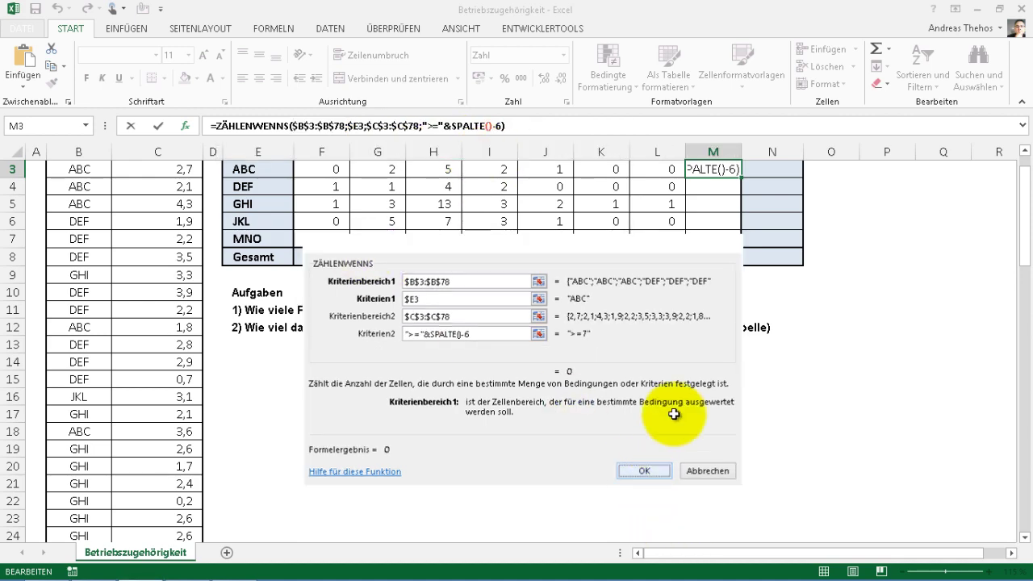
Fill the M3 ab 7 formula down to M7, giving counts 0, 0, 2, 0, 0
{"action": "left_click_drag", "start_coordinate": [743, 184], "coordinate": [732, 243]}
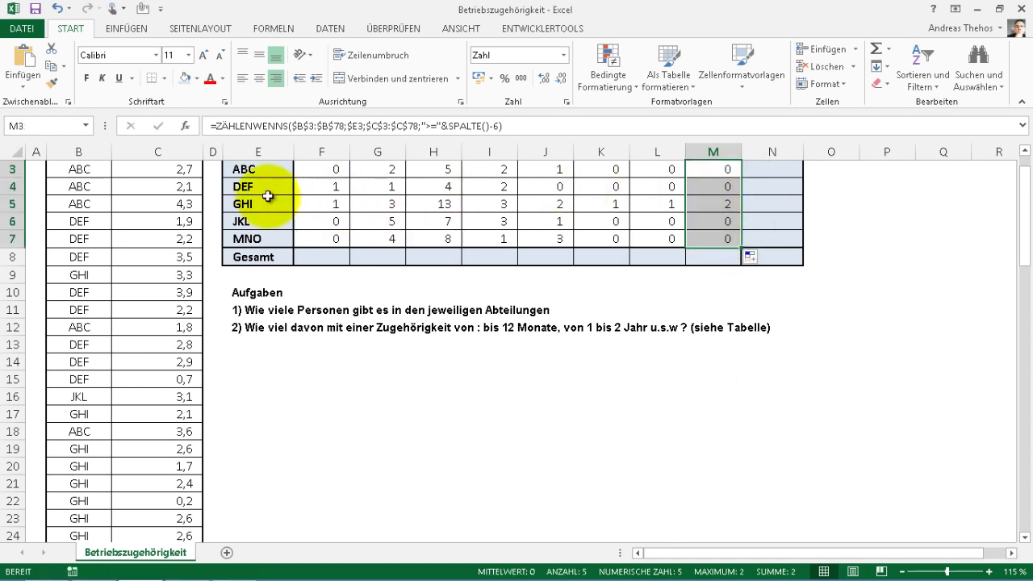
{"action": "scroll", "coordinate": [505, 258], "scroll_direction": "up", "scroll_amount": 1}
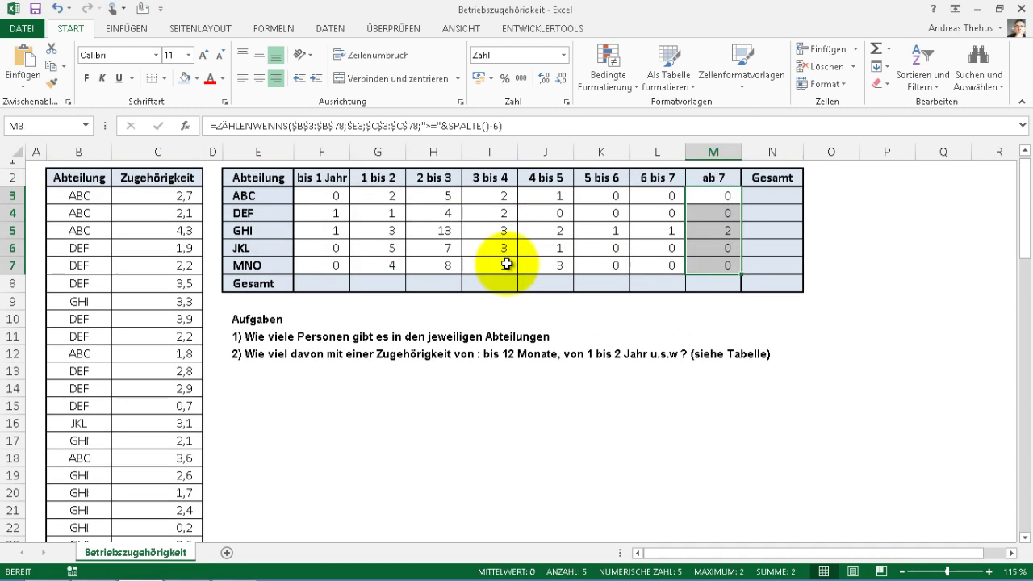
{"action": "scroll", "coordinate": [506, 264], "scroll_direction": "up", "scroll_amount": 1}
AutoSum F3:N8 to fill Gesamt totals 10, 8, 26, 16, 16 and 76 overall
{"action": "left_click", "coordinate": [330, 293]}
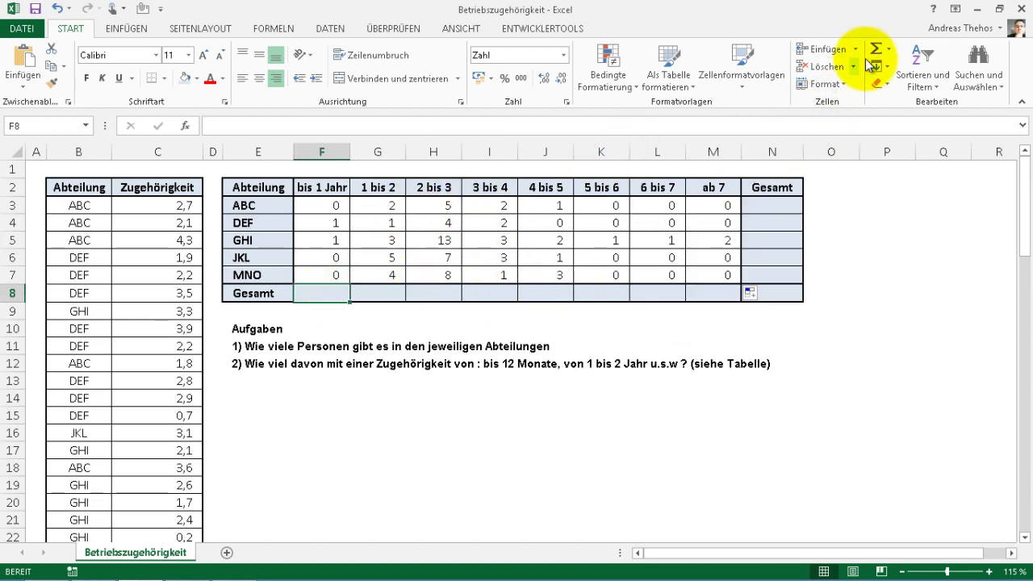
{"action": "left_click", "coordinate": [764, 202]}
{"action": "left_click", "coordinate": [764, 224]}
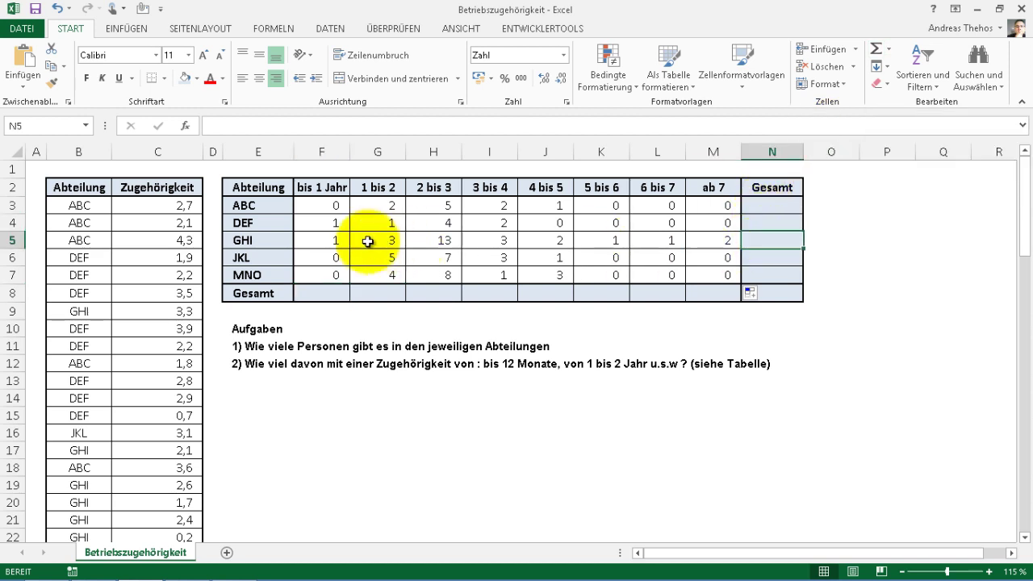
{"action": "left_click_drag", "start_coordinate": [323, 205], "coordinate": [771, 292]}
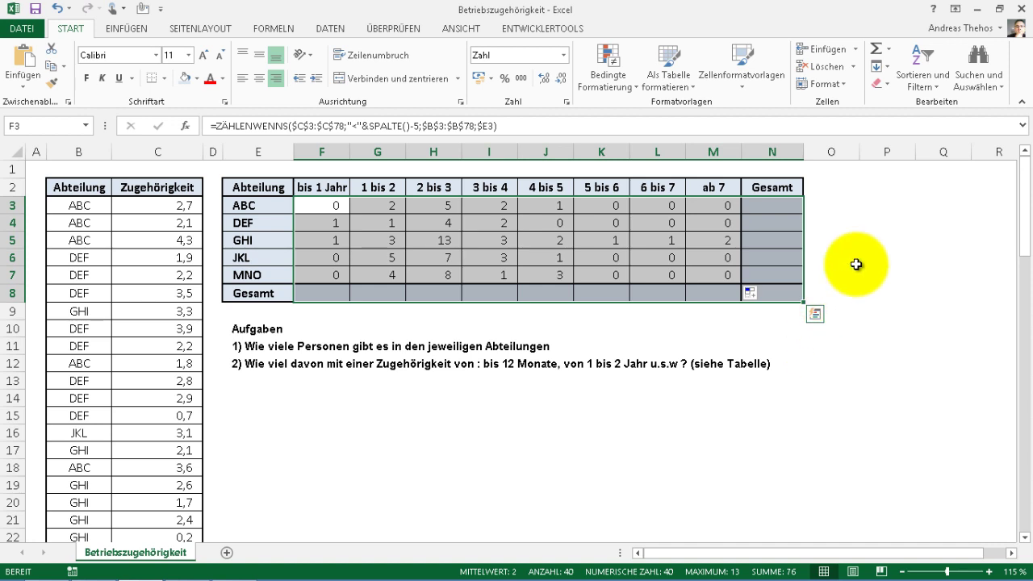
{"action": "left_click", "coordinate": [880, 48]}
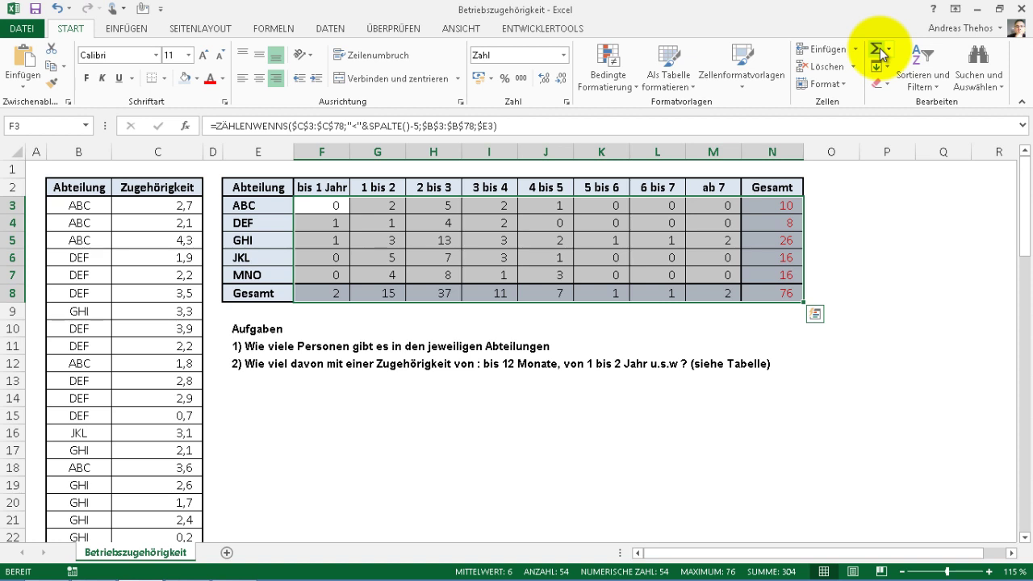
{"action": "left_click", "coordinate": [335, 363]}
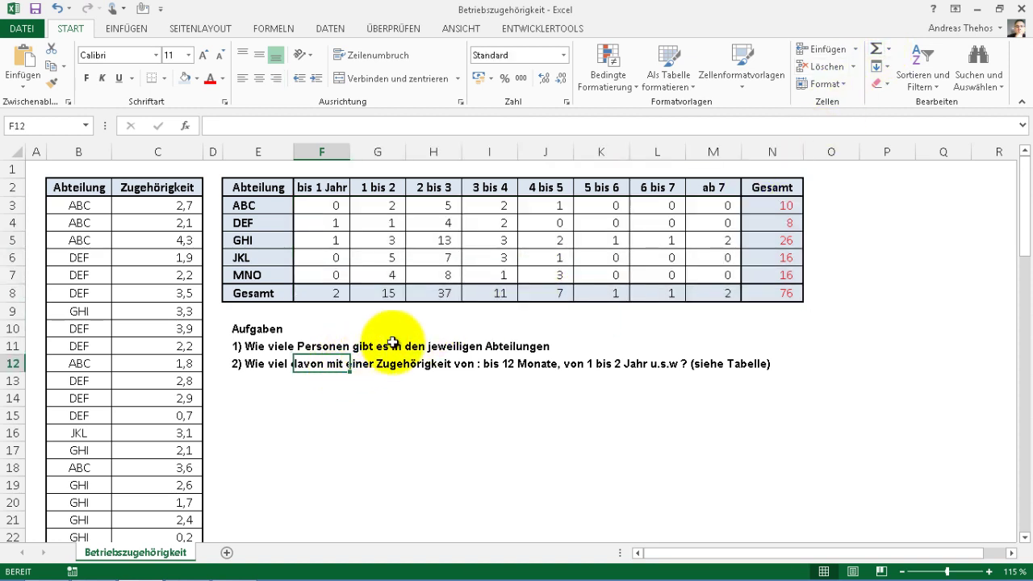
{"action": "left_click", "coordinate": [377, 239]}
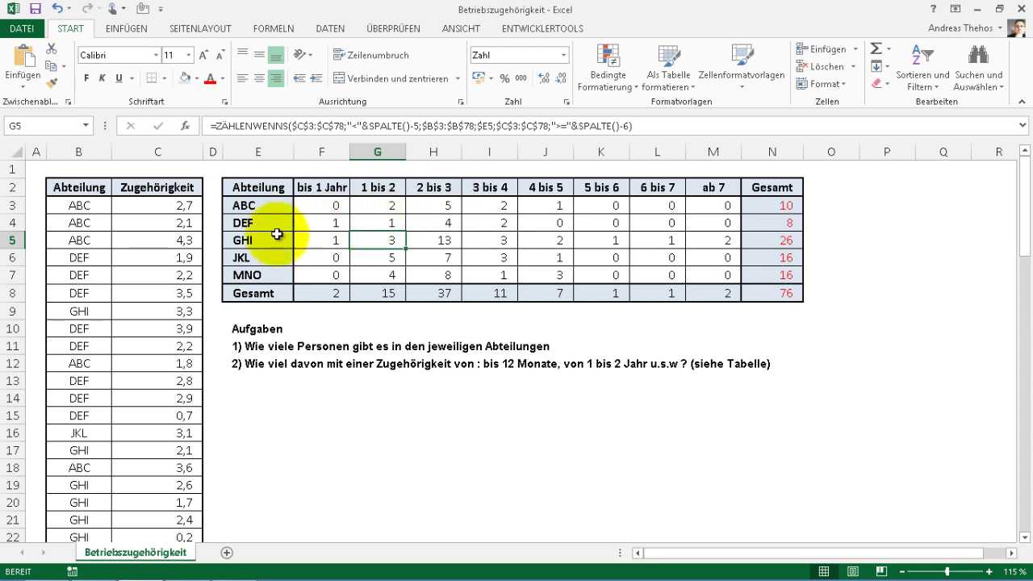
{"action": "left_click", "coordinate": [161, 234]}
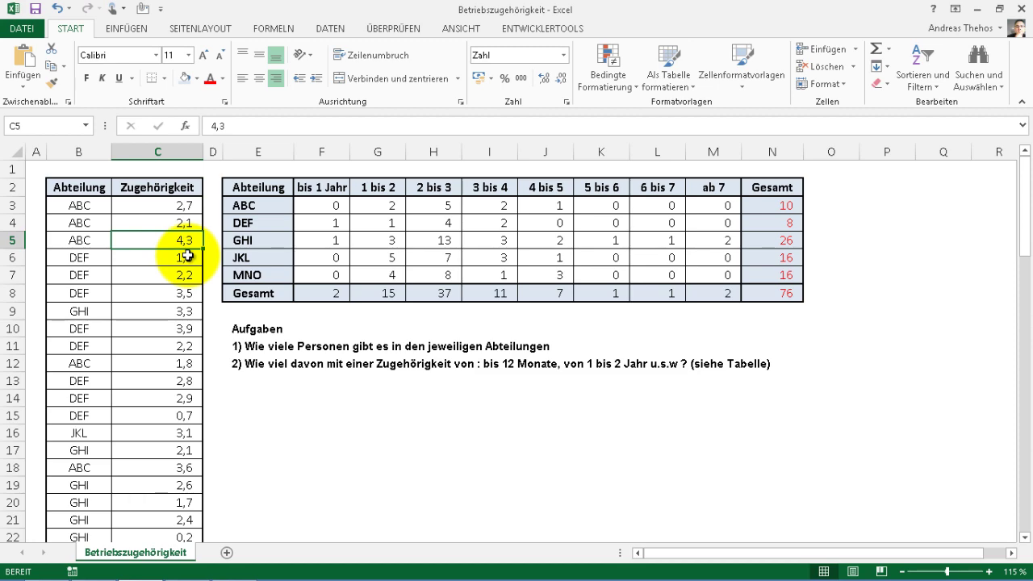
Convert the source list into a table with headers and make its header text automatic black
{"action": "key", "text": "ctrl+t"}
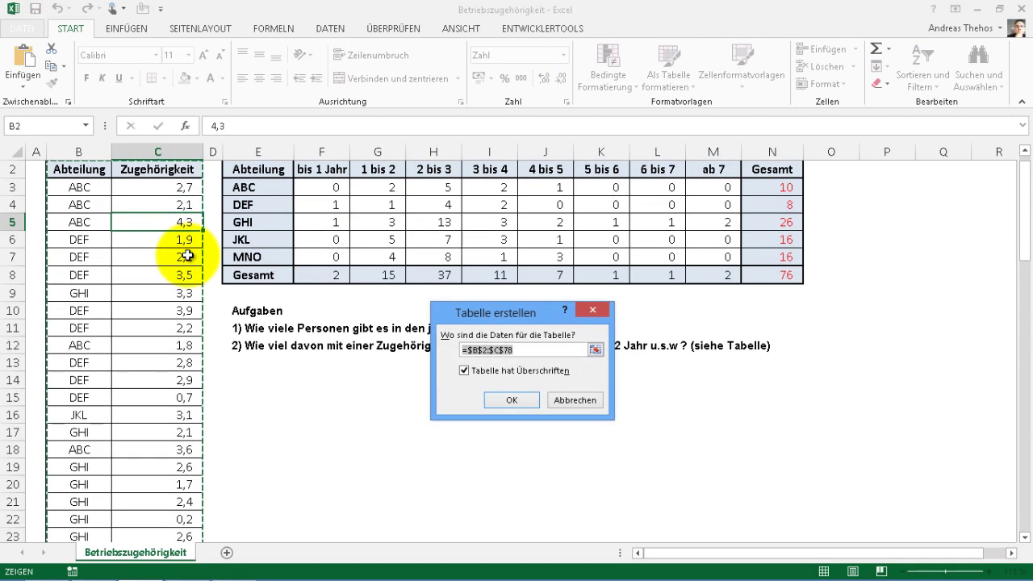
{"action": "left_click", "coordinate": [504, 399]}
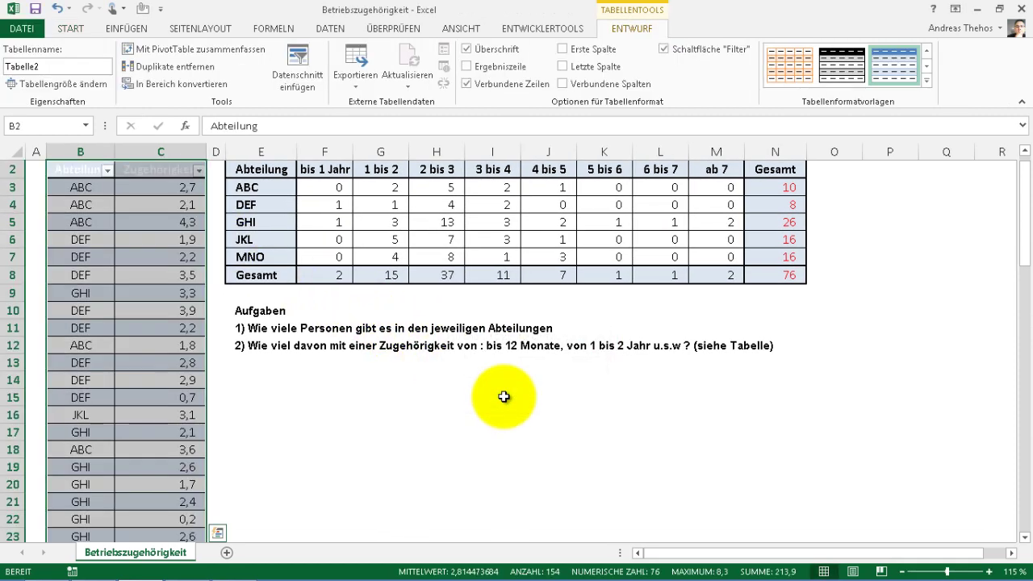
{"action": "left_click_drag", "start_coordinate": [81, 187], "coordinate": [143, 185]}
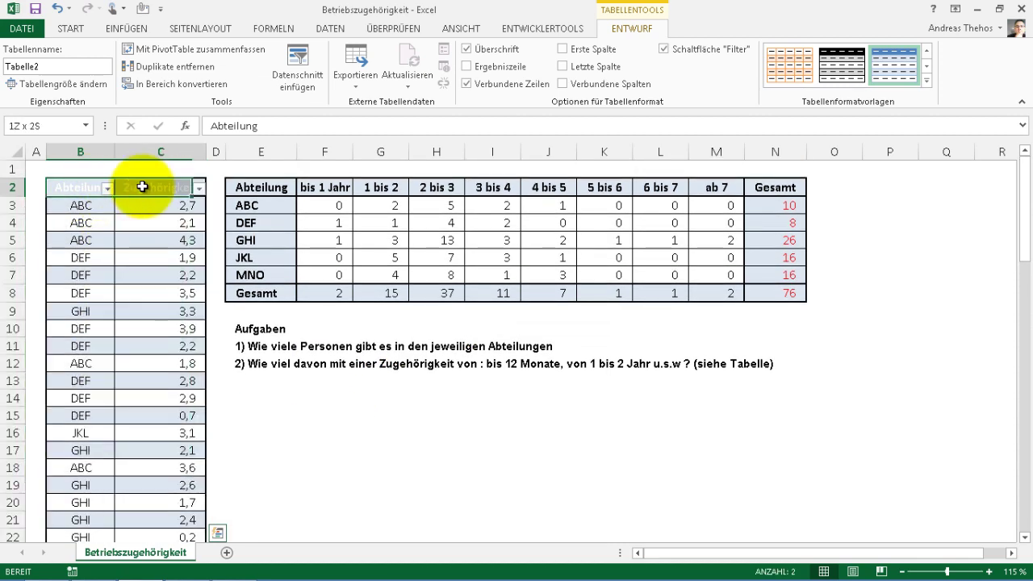
{"action": "left_click", "coordinate": [72, 29]}
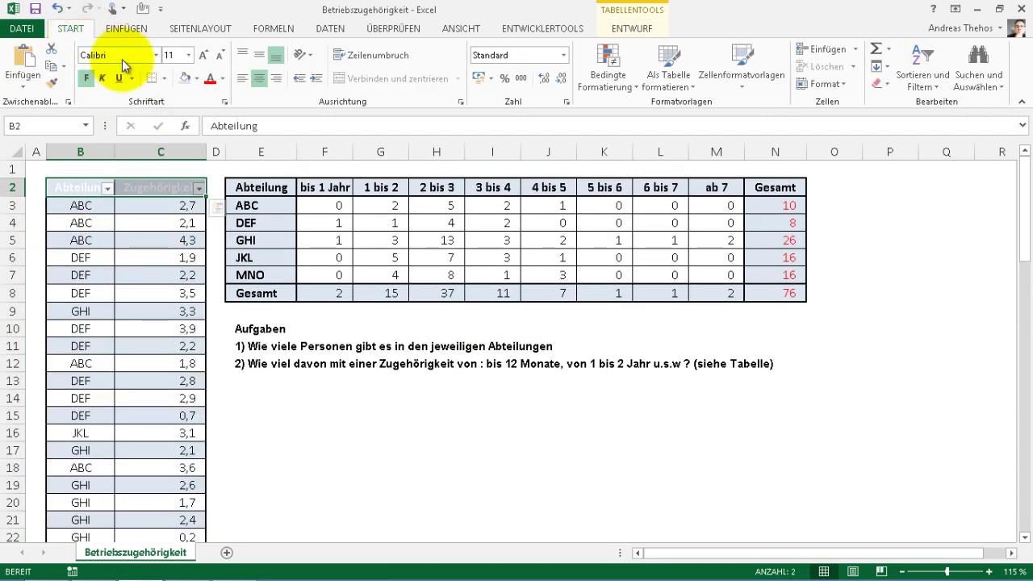
{"action": "left_click", "coordinate": [222, 78]}
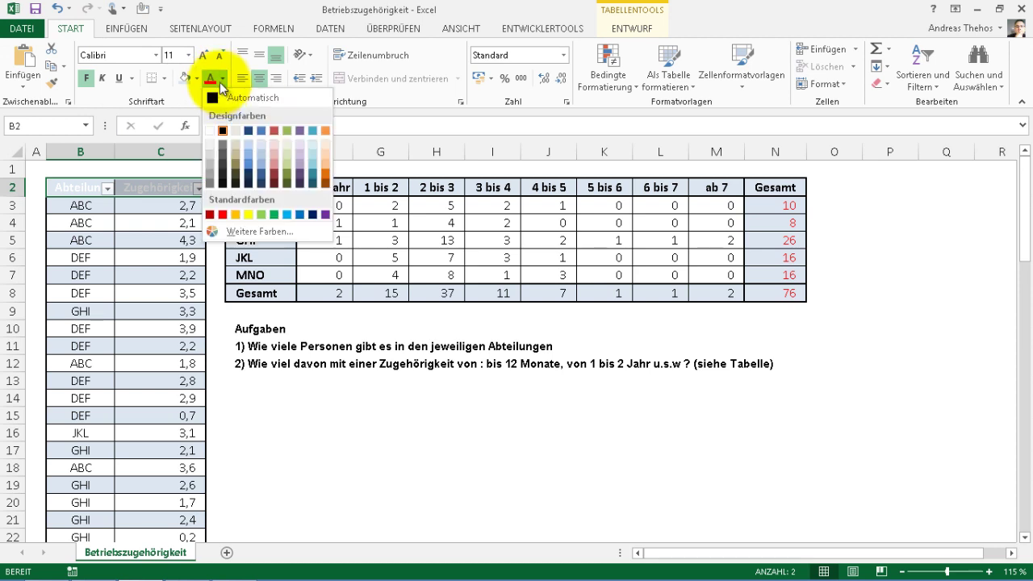
{"action": "left_click", "coordinate": [219, 98]}
{"action": "left_click", "coordinate": [138, 225]}
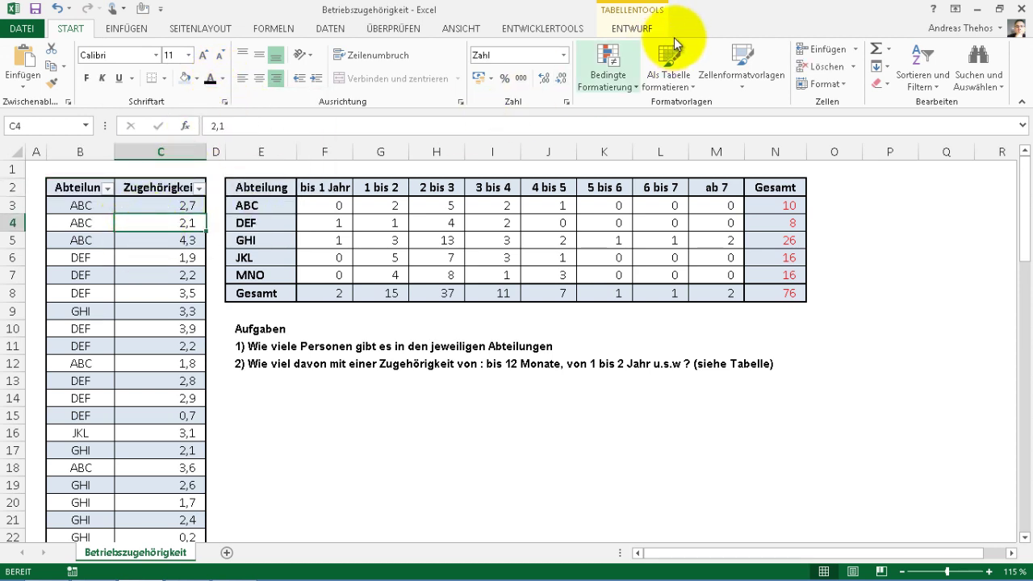
Select the table name Tabelle2 in the Entwurf tab to replace it with Datenliste
{"action": "left_click", "coordinate": [634, 28]}
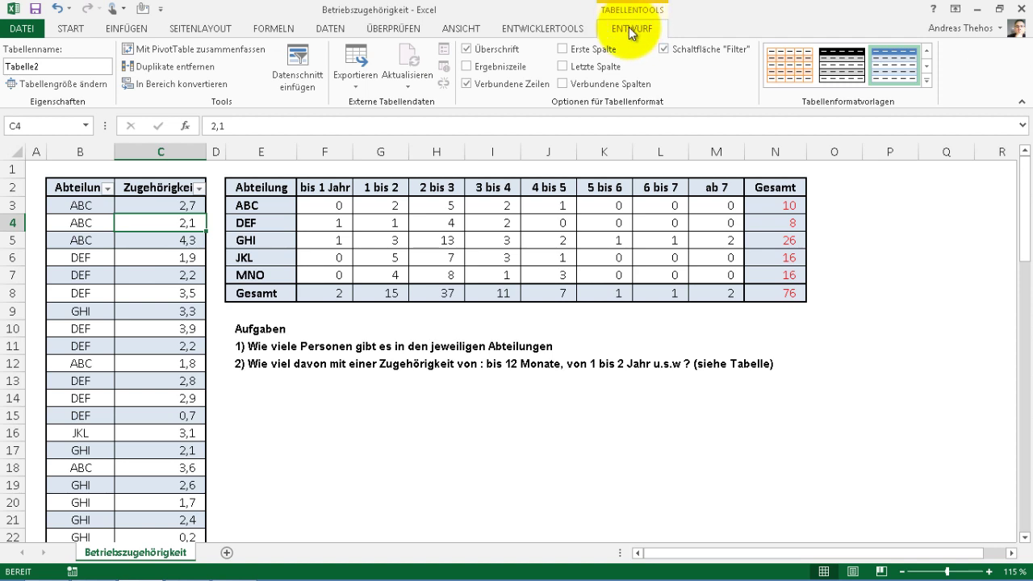
{"action": "left_click", "coordinate": [16, 66]}
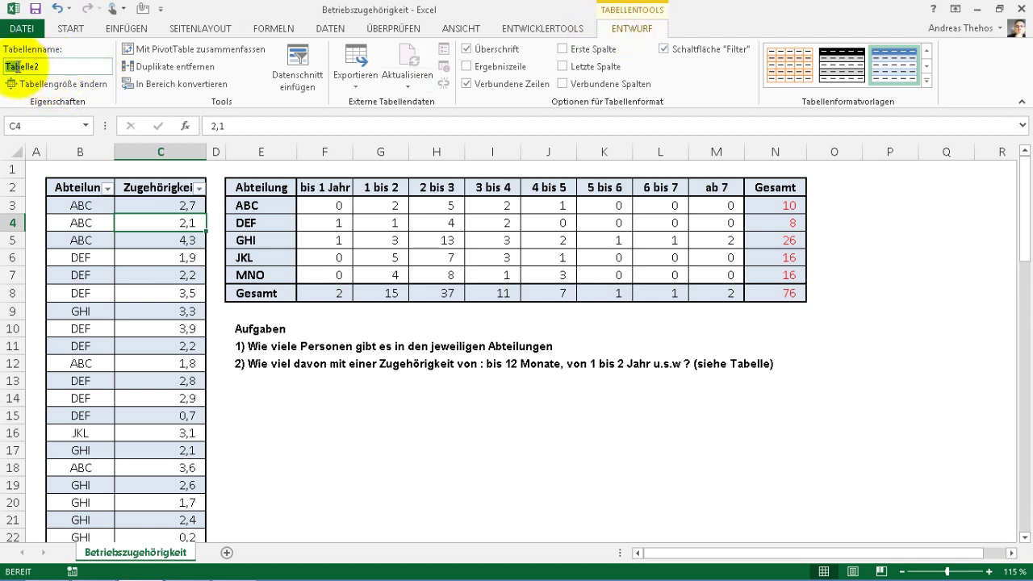
{"action": "double_click", "coordinate": [16, 66]}
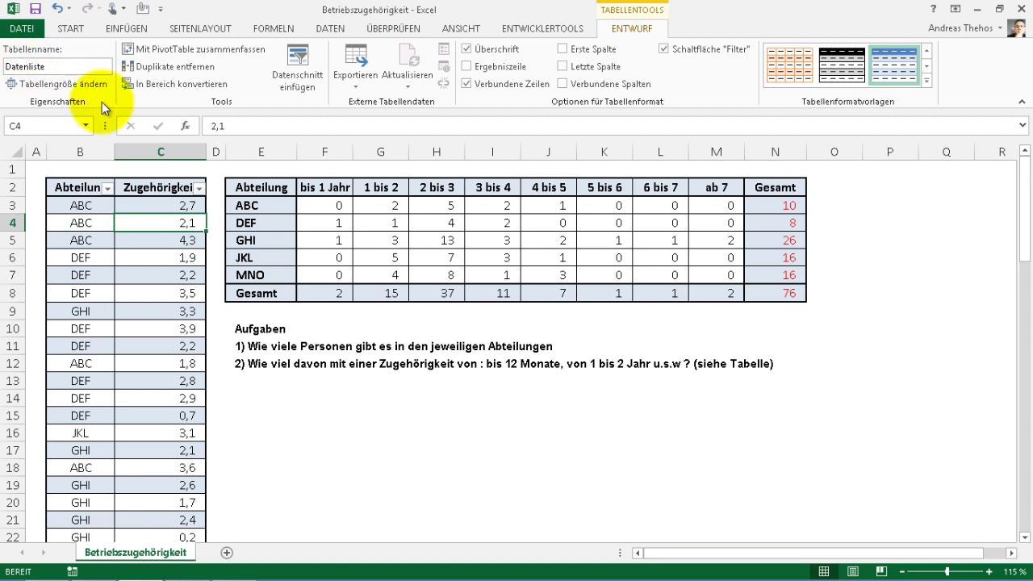
Create an empty PivotTable from Datenliste at cell E16 on the existing worksheet
{"action": "left_click", "coordinate": [168, 51]}
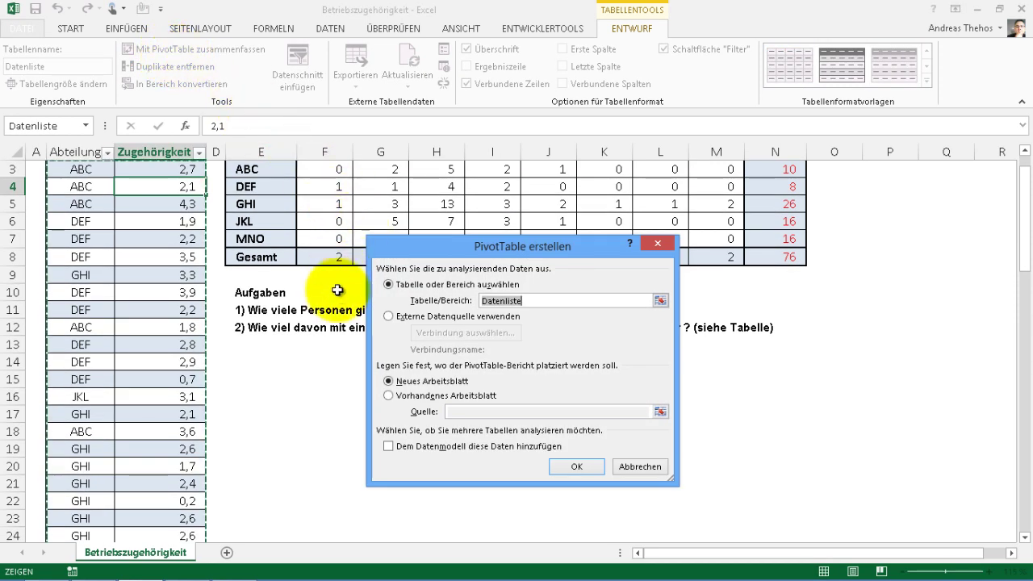
{"action": "left_click", "coordinate": [389, 396]}
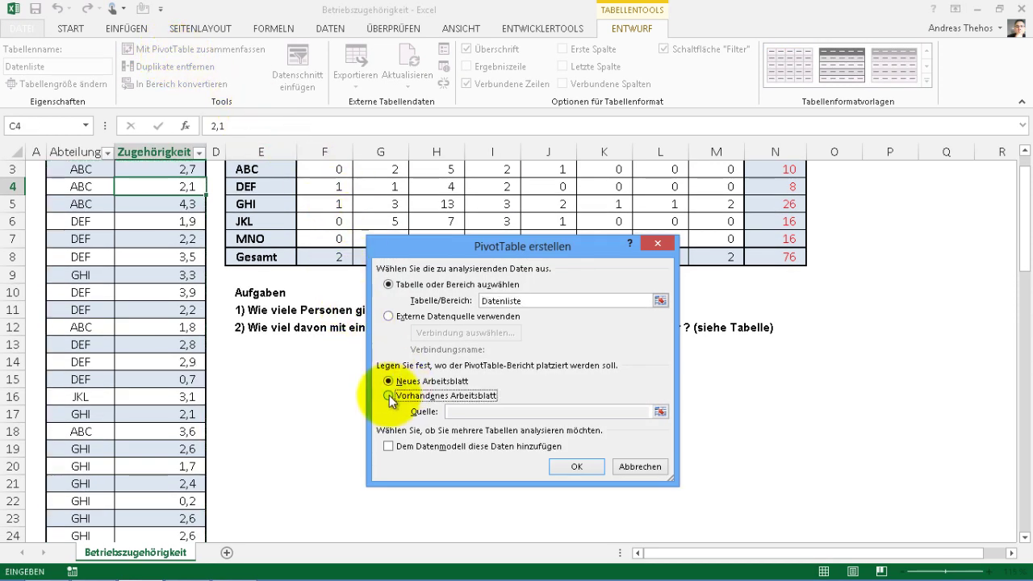
{"action": "left_click", "coordinate": [256, 401]}
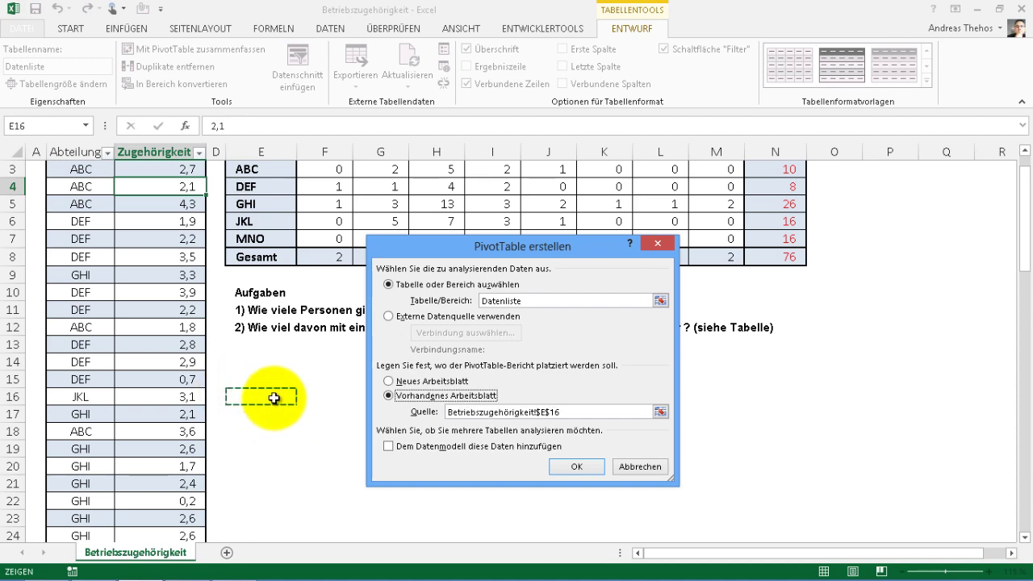
{"action": "left_click", "coordinate": [571, 467]}
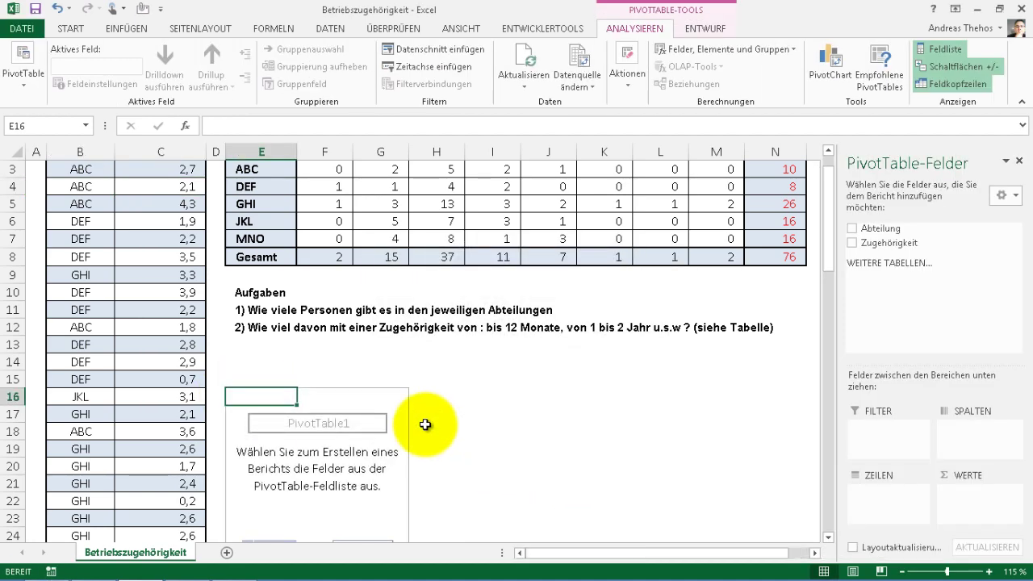
{"action": "scroll", "coordinate": [439, 277], "scroll_direction": "up", "scroll_amount": 1}
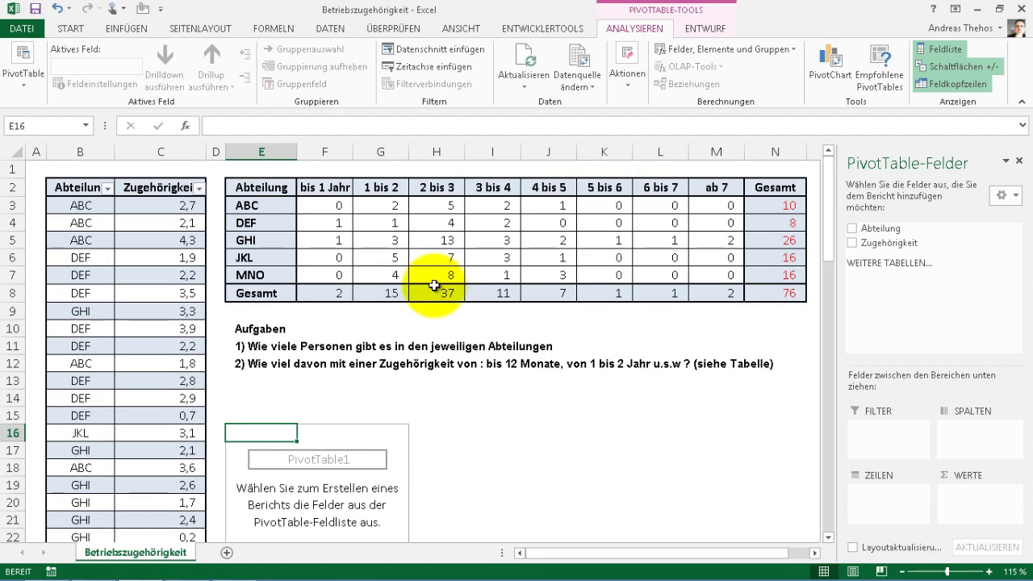
Add Abteilung as rows and Zugehörigkeit as values summarised by Anzahl, totalling 76
{"action": "left_click", "coordinate": [855, 233]}
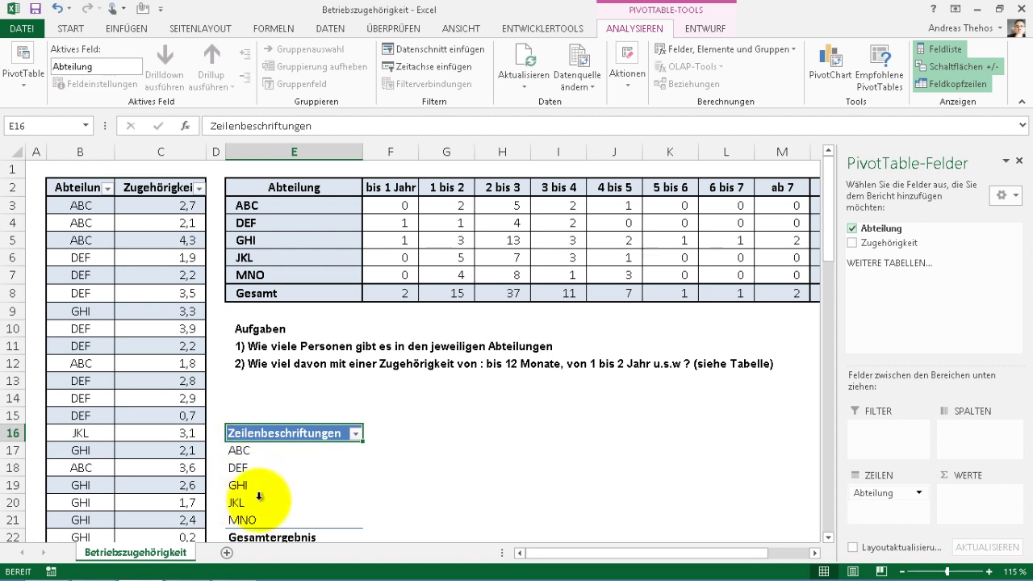
{"action": "left_click", "coordinate": [852, 243]}
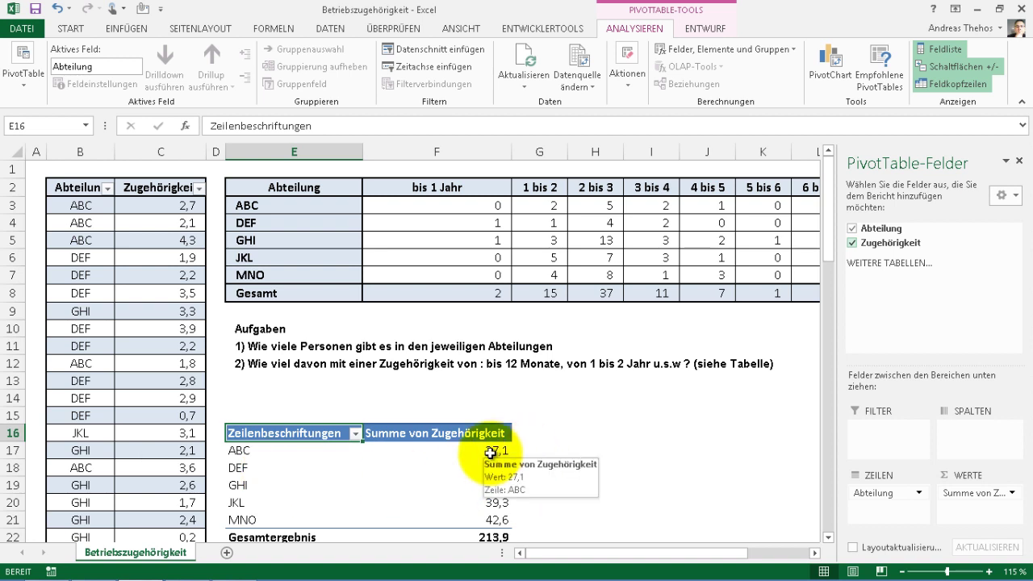
{"action": "right_click", "coordinate": [490, 454]}
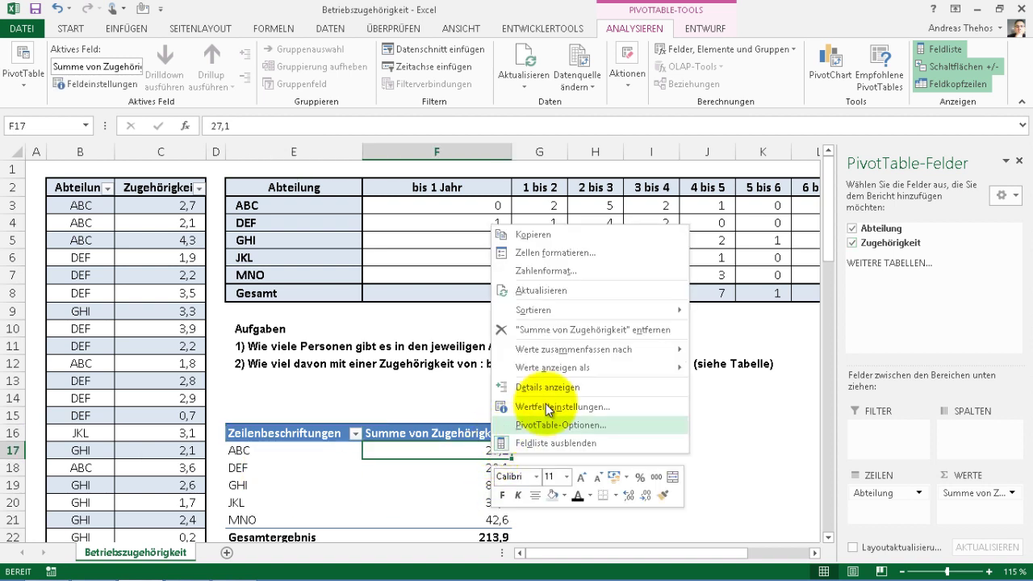
{"action": "mouse_move", "coordinate": [570, 350]}
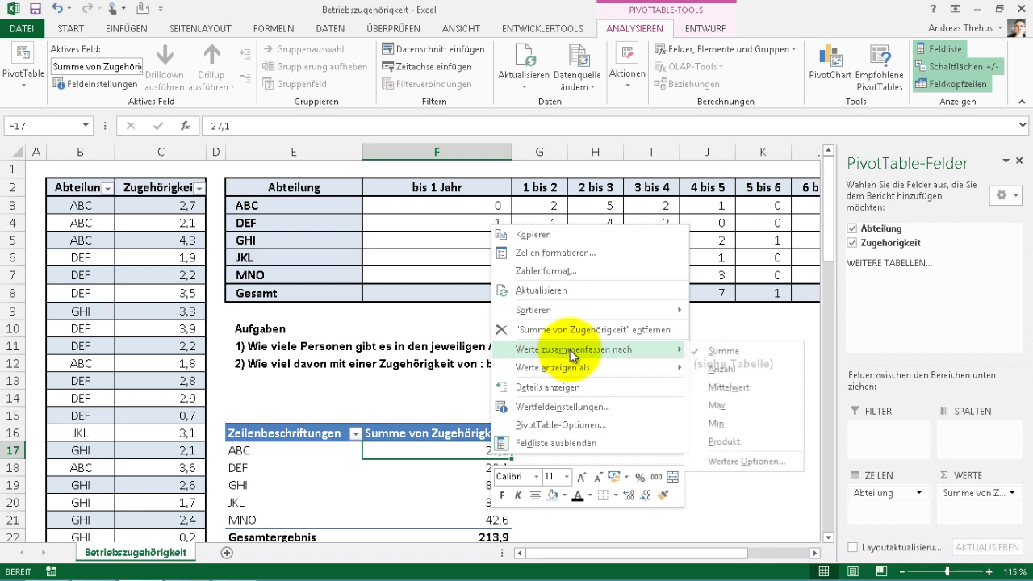
{"action": "left_click", "coordinate": [721, 368]}
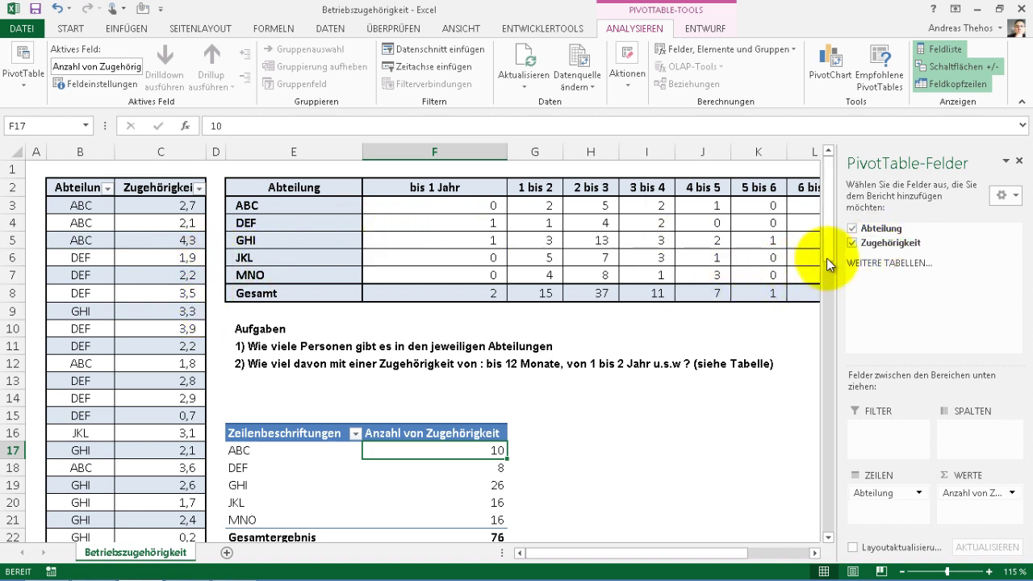
Move Zugehörigkeit into the Spalten area to show counts per individual tenure value
{"action": "left_click_drag", "start_coordinate": [880, 242], "coordinate": [973, 432]}
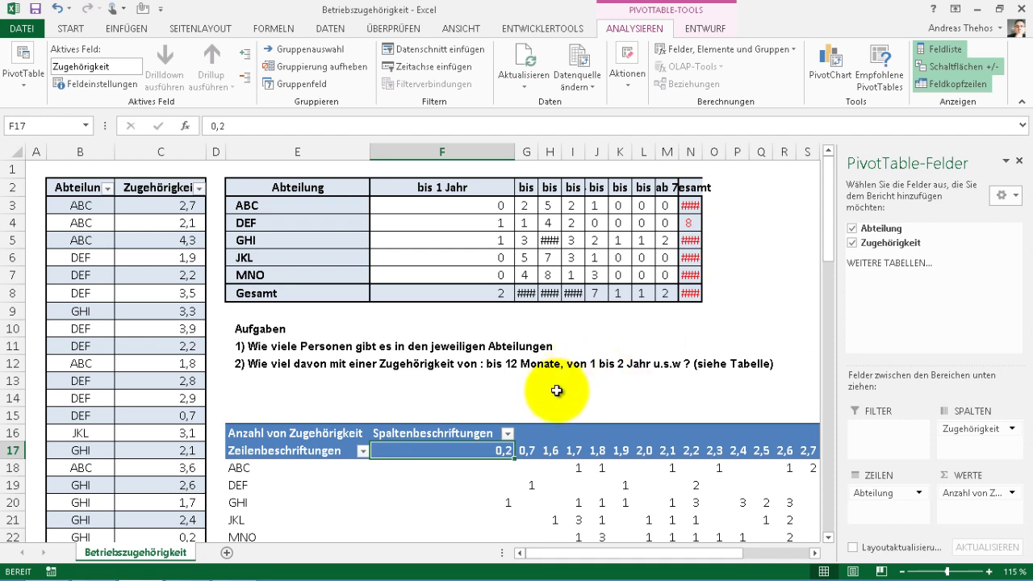
{"action": "scroll", "coordinate": [783, 373], "scroll_direction": "down", "scroll_amount": 2}
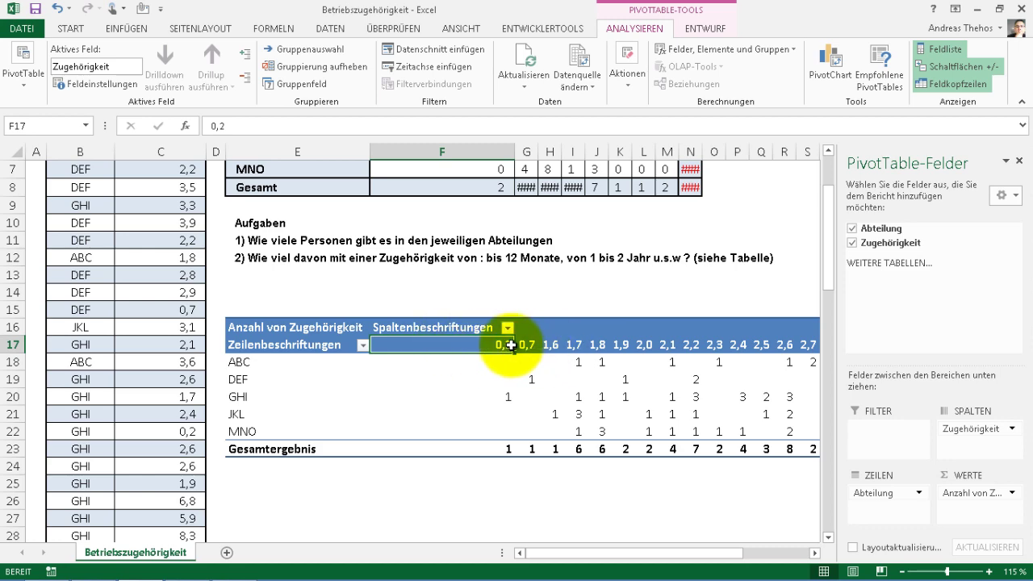
{"action": "scroll", "coordinate": [507, 348], "scroll_direction": "up", "scroll_amount": 1}
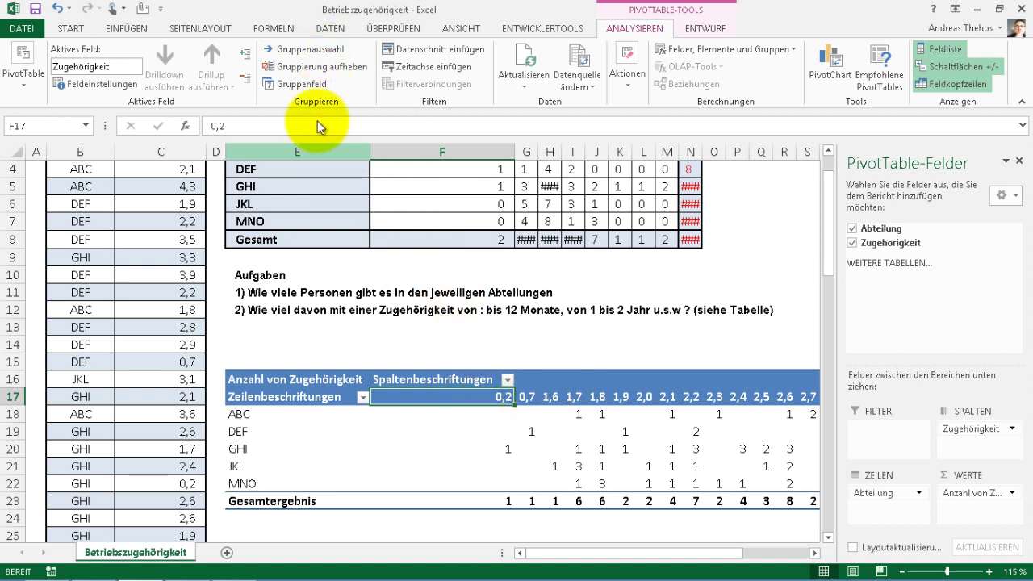
Open Gruppierung for the tenure columns and enter start 0 and end 7
{"action": "left_click", "coordinate": [318, 48]}
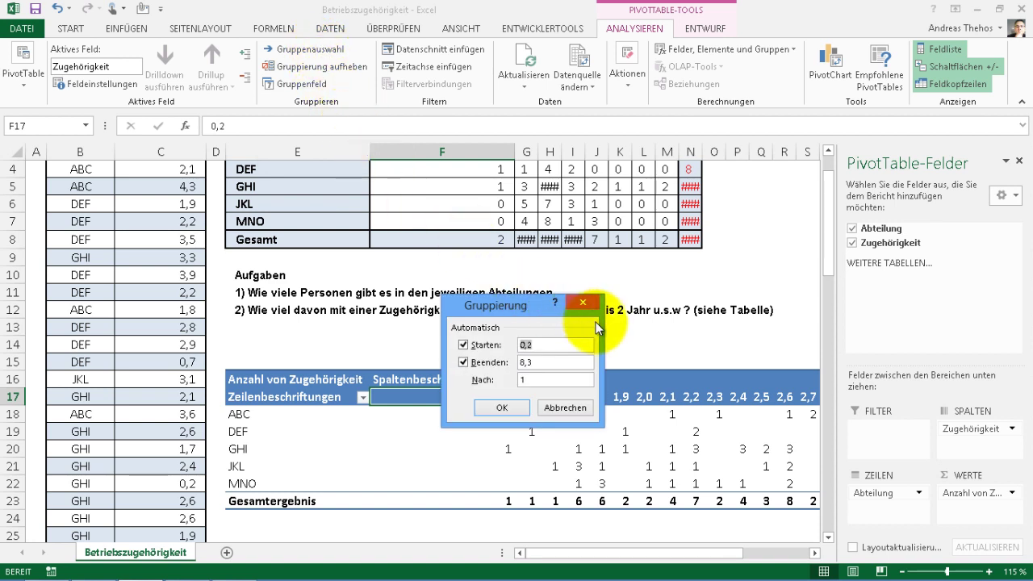
{"action": "type", "text": "0"}
{"action": "double_click", "coordinate": [528, 356]}
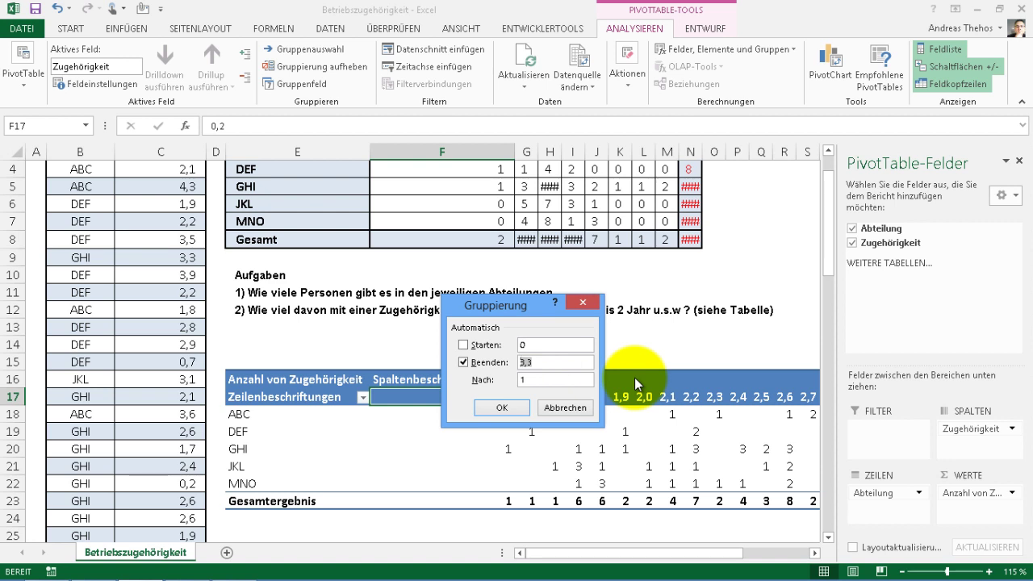
{"action": "type", "text": "7"}
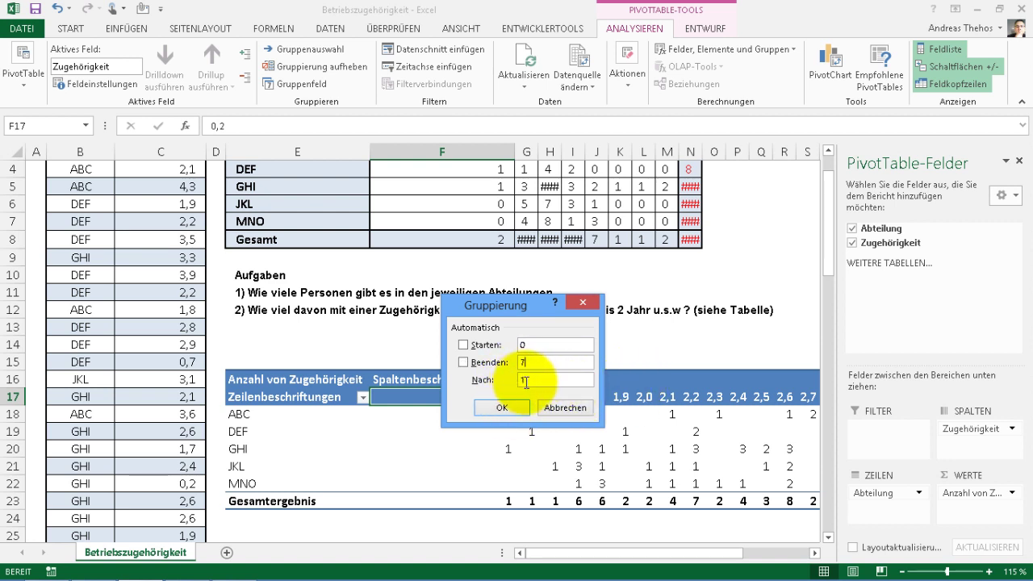
Confirm the one-year grouping, producing tenure bands 0-1 through >7
{"action": "left_click", "coordinate": [493, 407]}
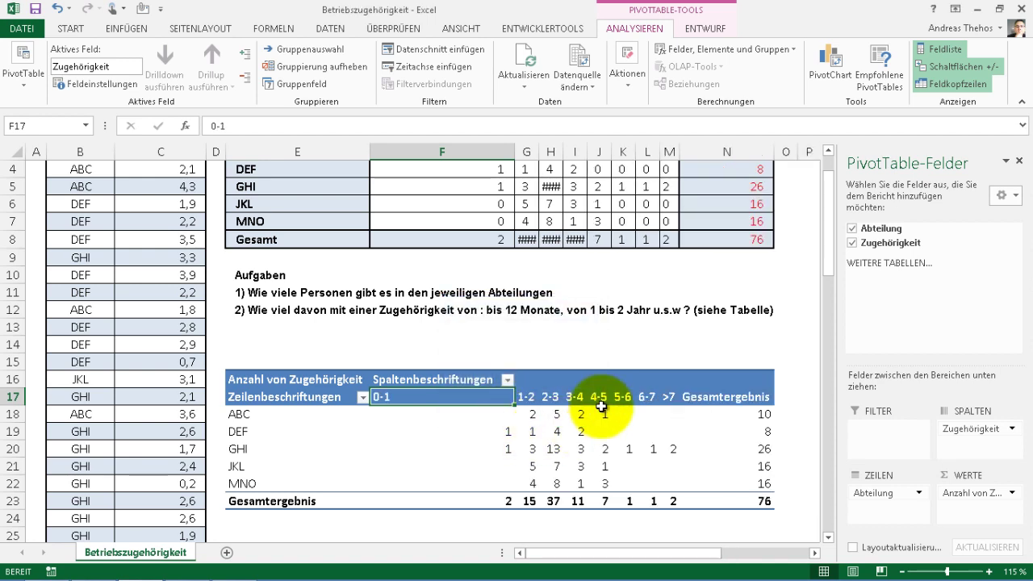
{"action": "scroll", "coordinate": [612, 347], "scroll_direction": "up", "scroll_amount": 1}
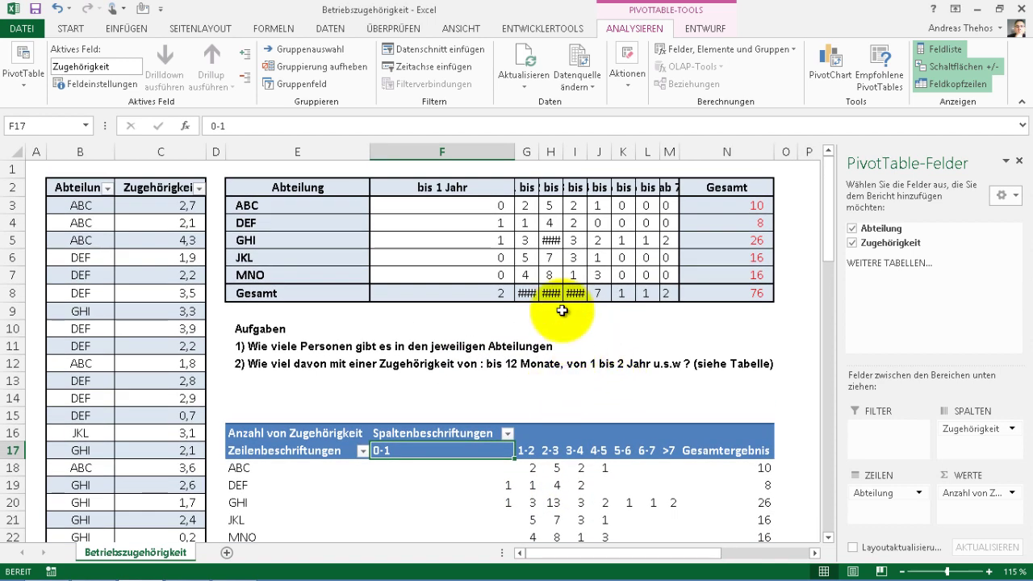
{"action": "scroll", "coordinate": [571, 370], "scroll_direction": "down", "scroll_amount": 1}
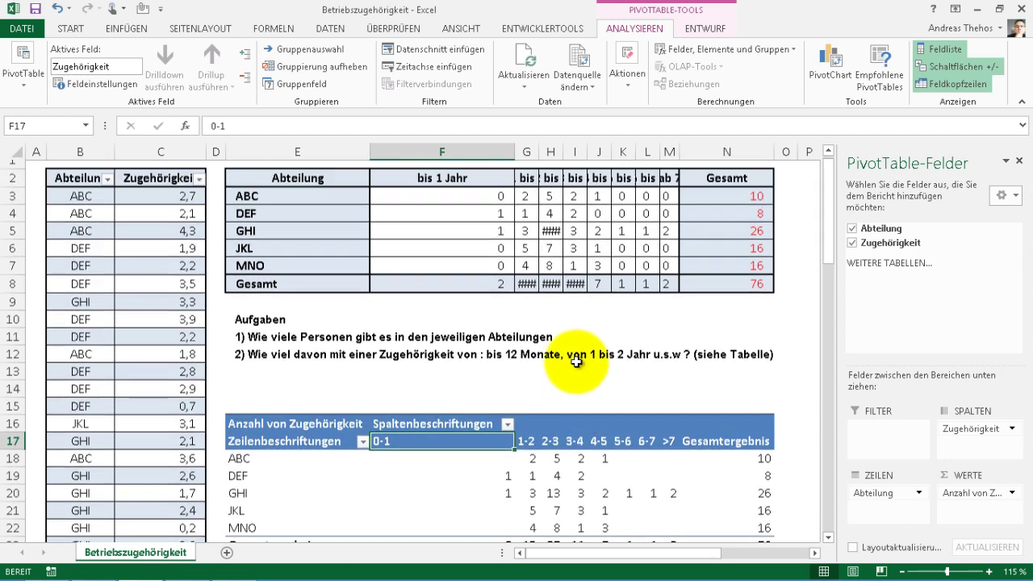
{"action": "scroll", "coordinate": [582, 355], "scroll_direction": "up", "scroll_amount": 1}
Give columns F through M one common wider width of about 16,29
{"action": "left_click_drag", "start_coordinate": [490, 151], "coordinate": [673, 140]}
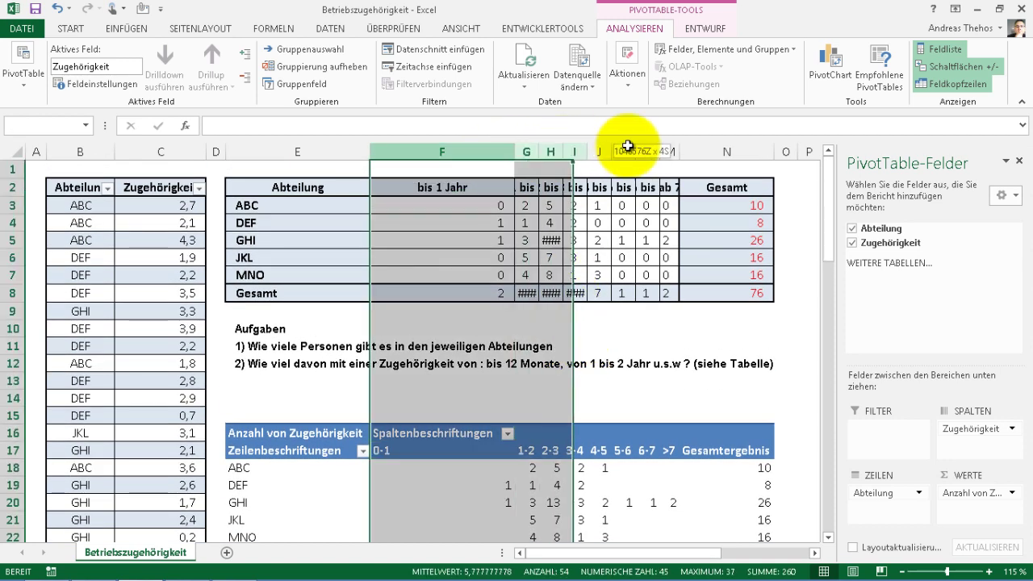
{"action": "left_click_drag", "start_coordinate": [514, 151], "coordinate": [464, 150]}
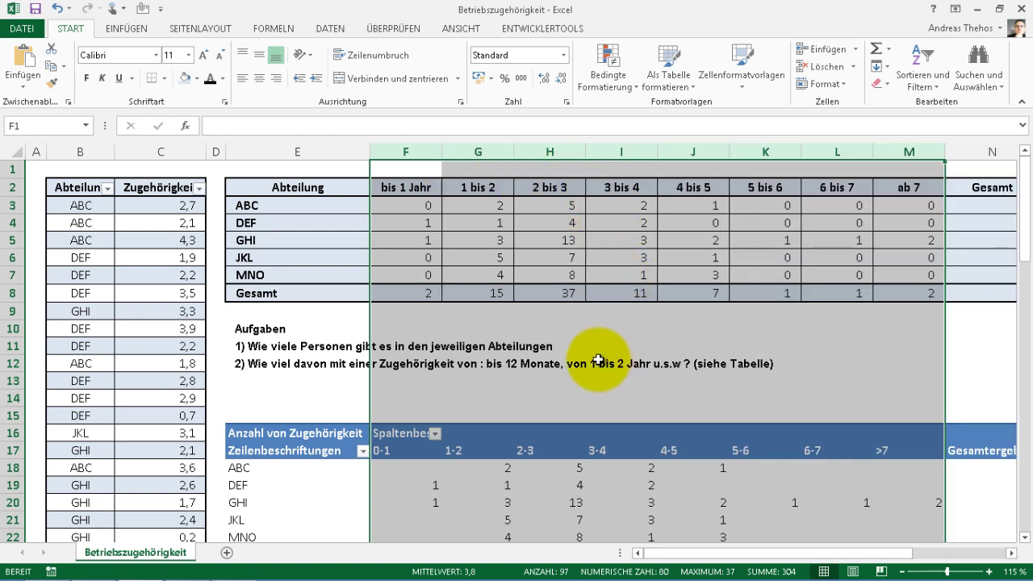
{"action": "left_click", "coordinate": [546, 418]}
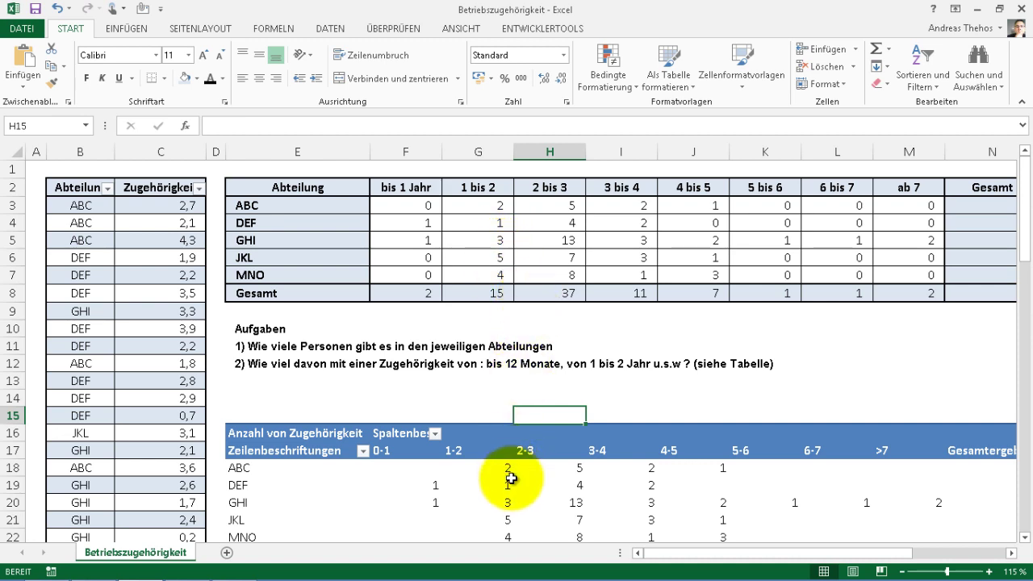
{"action": "scroll", "coordinate": [606, 503], "scroll_direction": "down", "scroll_amount": 1}
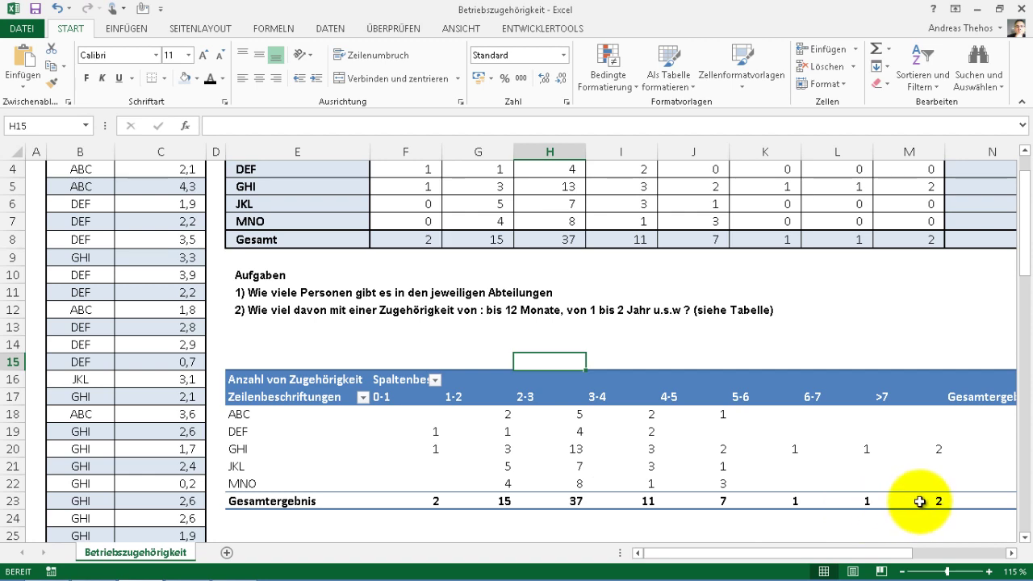
{"action": "scroll", "coordinate": [932, 498], "scroll_direction": "up", "scroll_amount": 1}
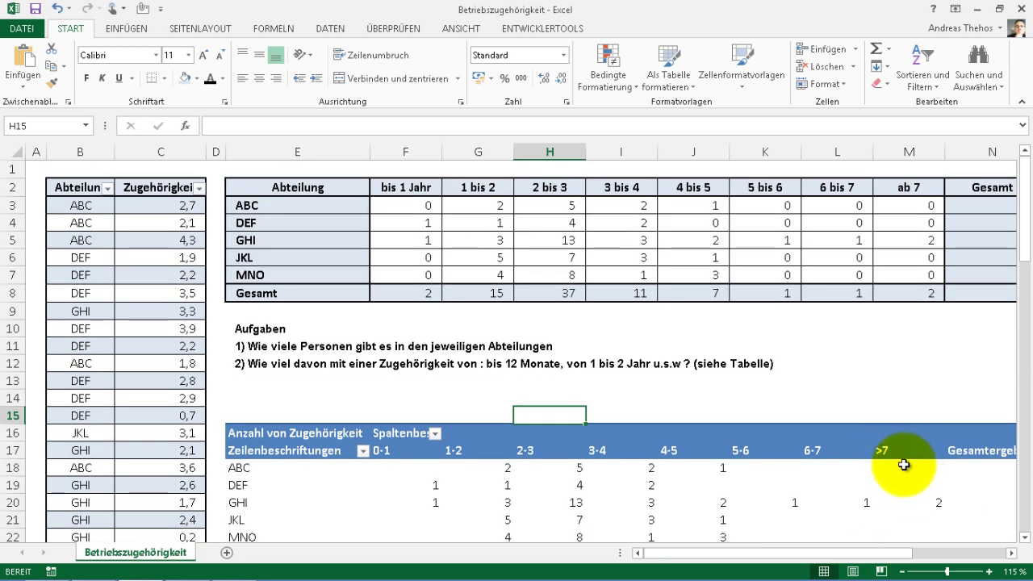
{"action": "scroll", "coordinate": [862, 462], "scroll_direction": "down", "scroll_amount": 1}
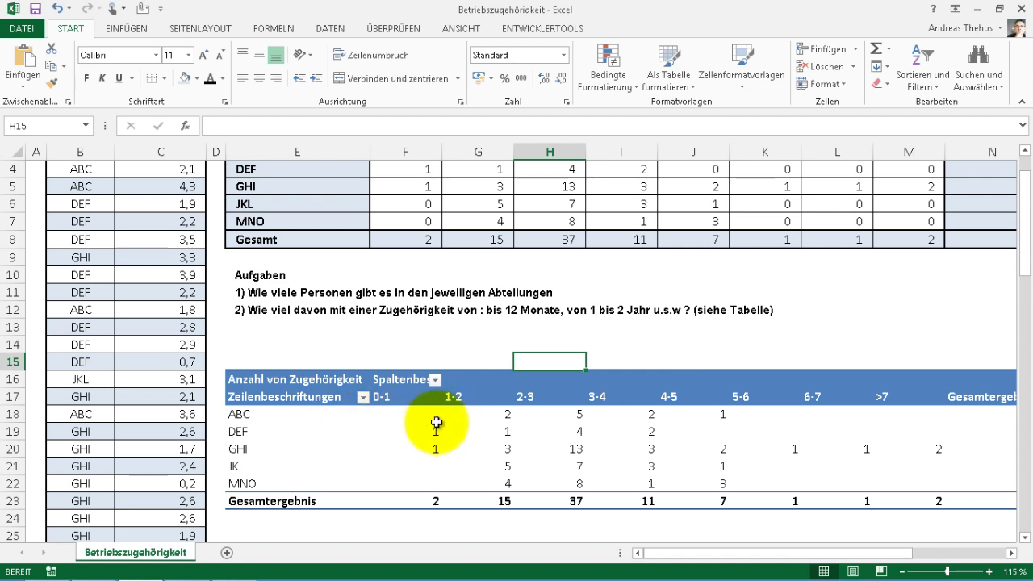
In PivotTable options, turn off column-width auto-fit and display 0 in empty cells
{"action": "right_click", "coordinate": [280, 418]}
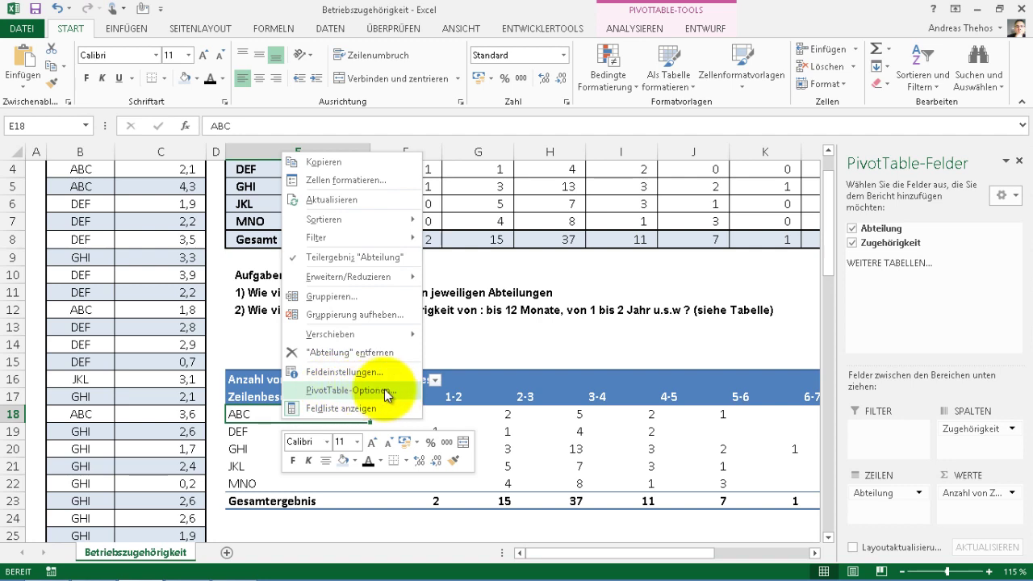
{"action": "left_click", "coordinate": [386, 392]}
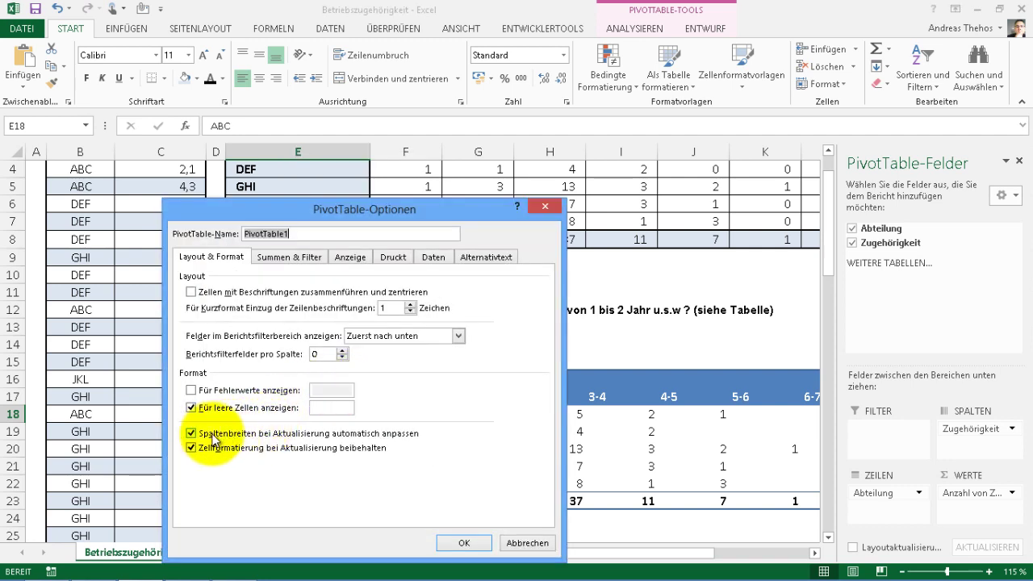
{"action": "left_click", "coordinate": [191, 433]}
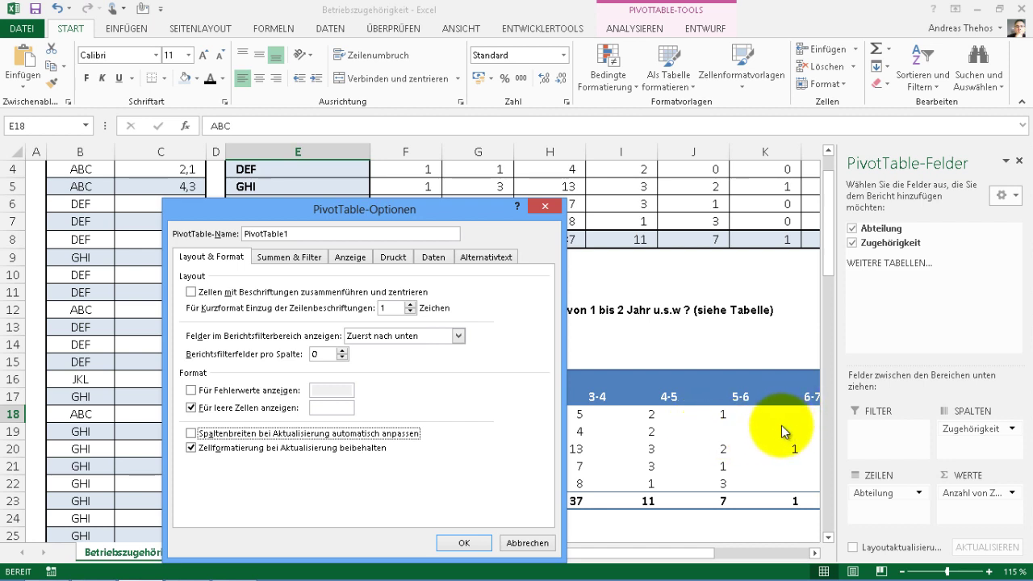
{"action": "left_click", "coordinate": [331, 408]}
{"action": "type", "text": "0"}
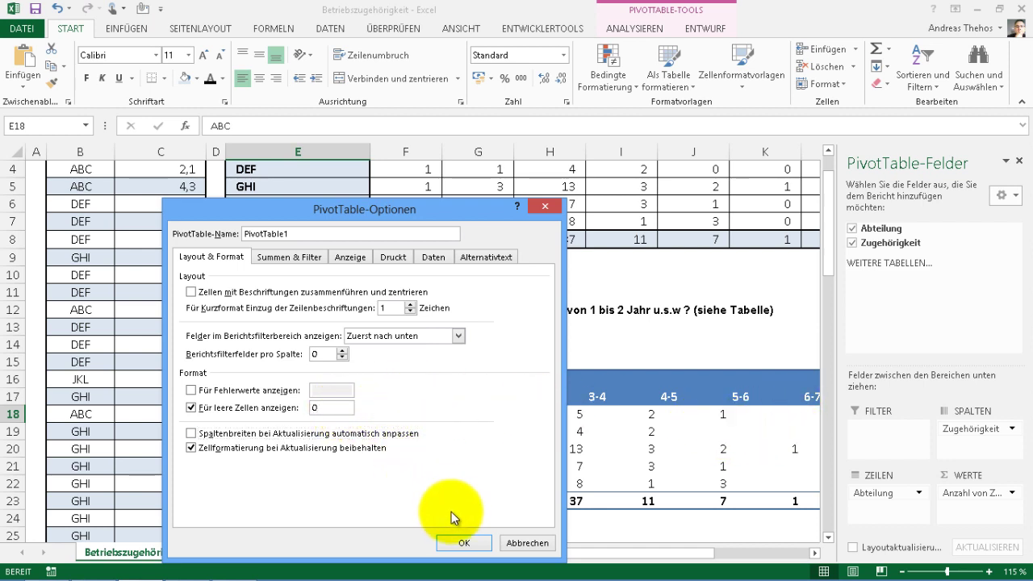
{"action": "left_click", "coordinate": [460, 544]}
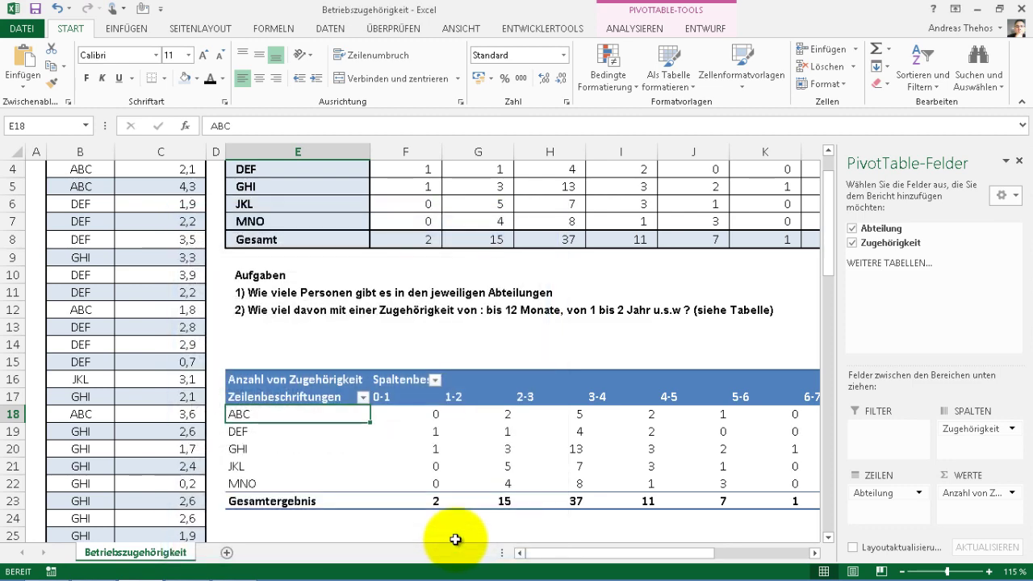
{"action": "left_click", "coordinate": [341, 446]}
{"action": "left_click", "coordinate": [618, 429]}
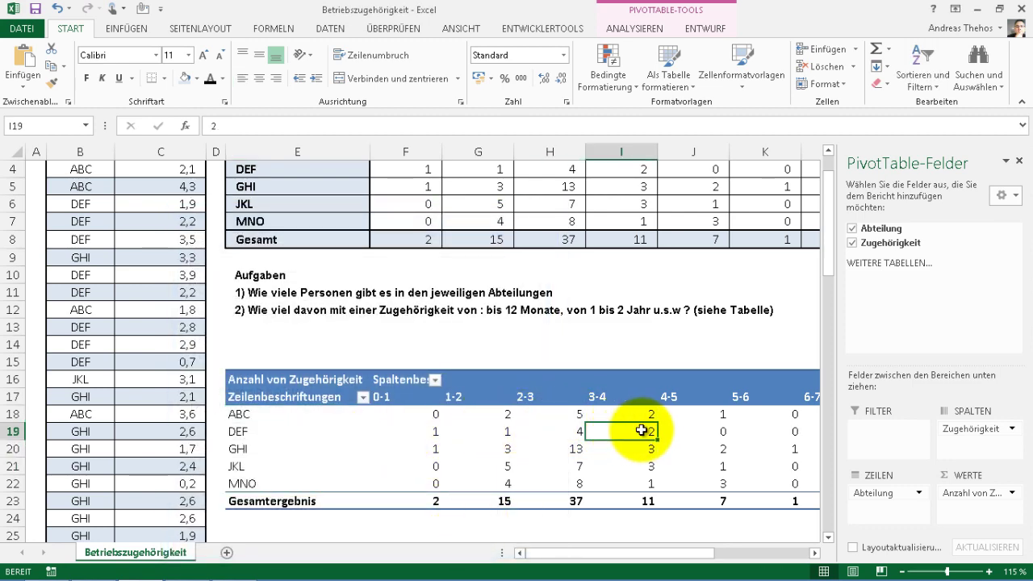
{"action": "scroll", "coordinate": [589, 355], "scroll_direction": "up", "scroll_amount": 1}
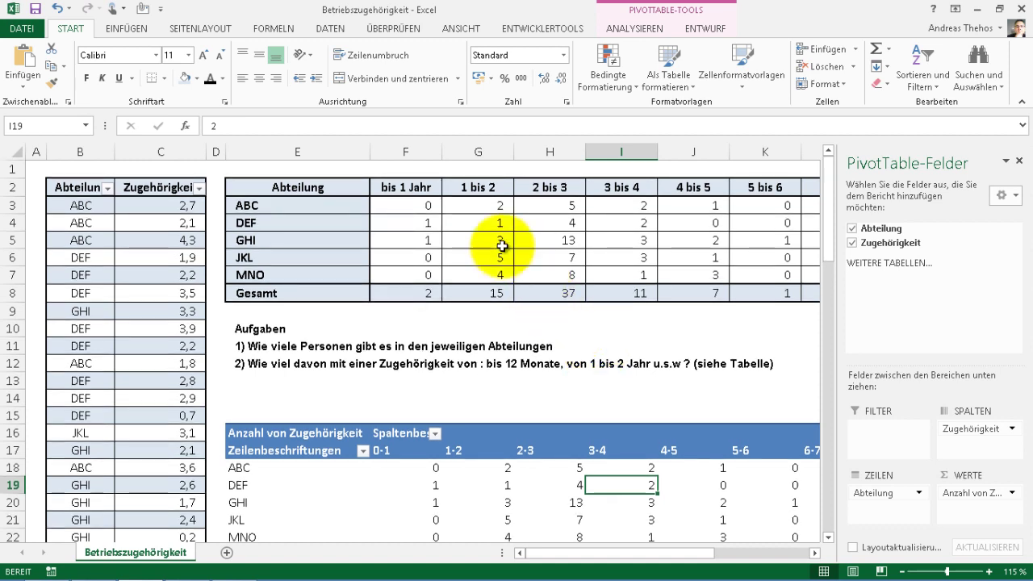
Turn off Feldbeschriftungen und Filterdropdowns anzeigen in the PivotTable options' Anzeige settings
{"action": "left_click", "coordinate": [400, 434]}
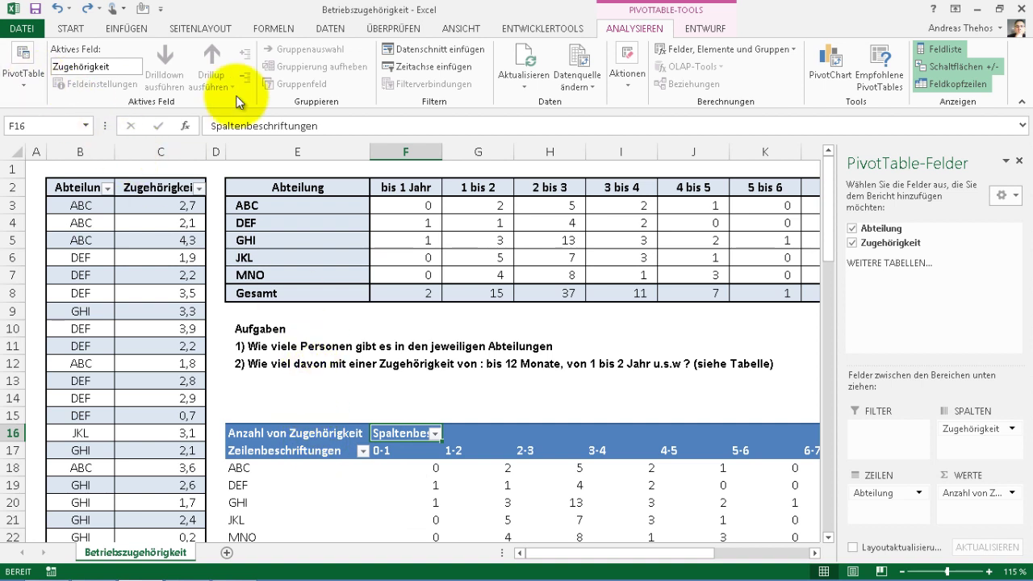
{"action": "left_click", "coordinate": [27, 85]}
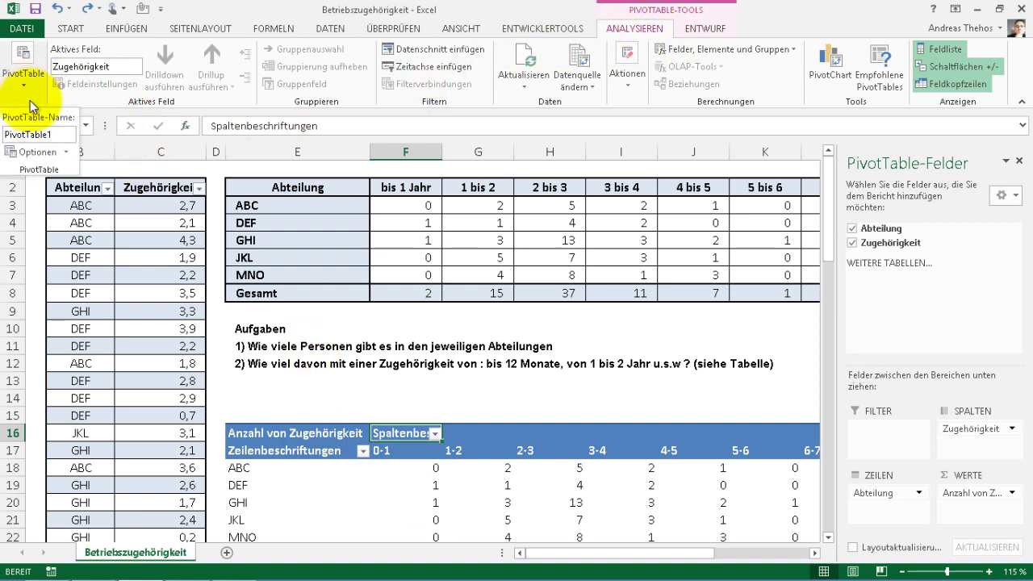
{"action": "left_click", "coordinate": [38, 153]}
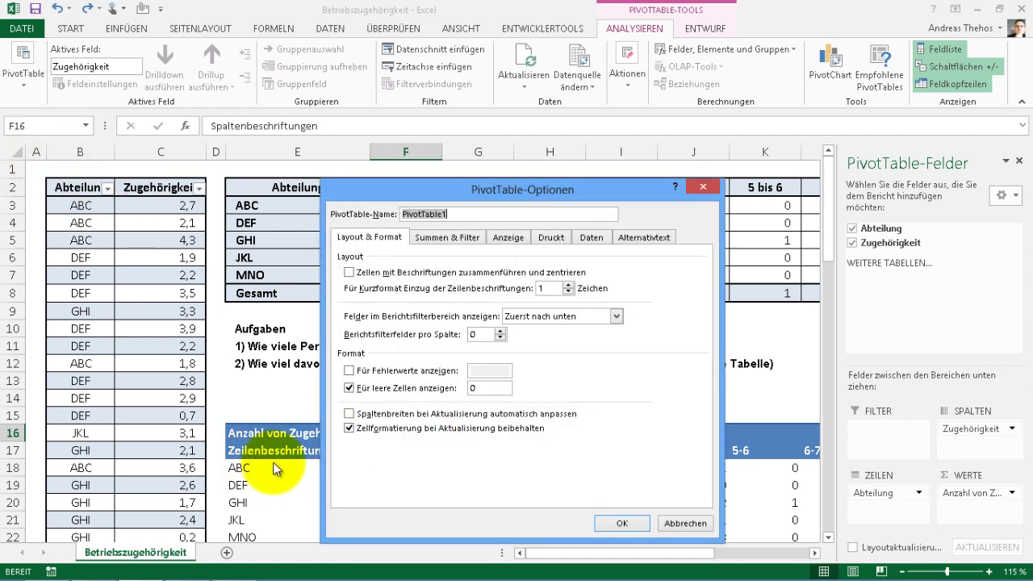
{"action": "left_click", "coordinate": [504, 238]}
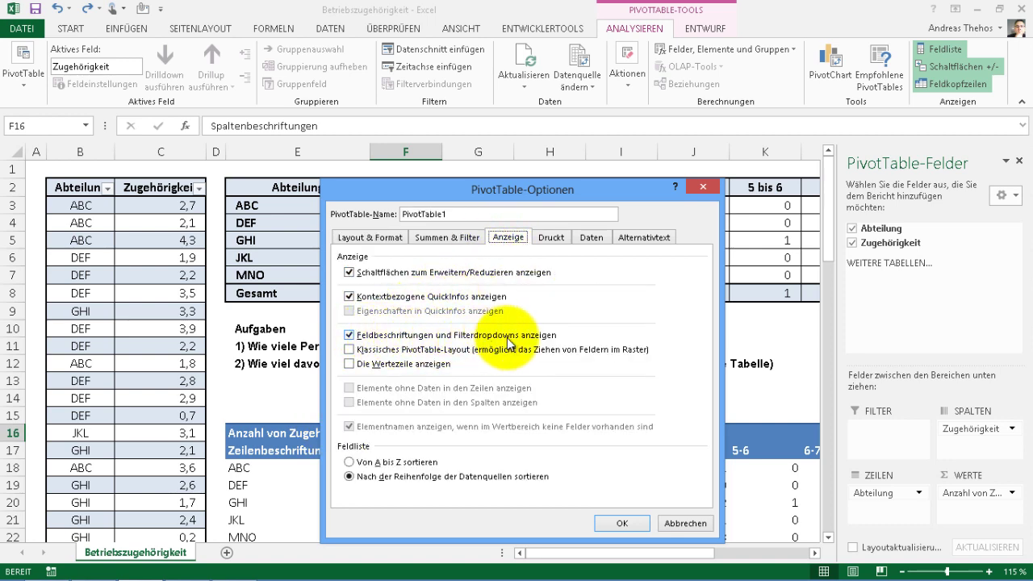
{"action": "left_click", "coordinate": [379, 349]}
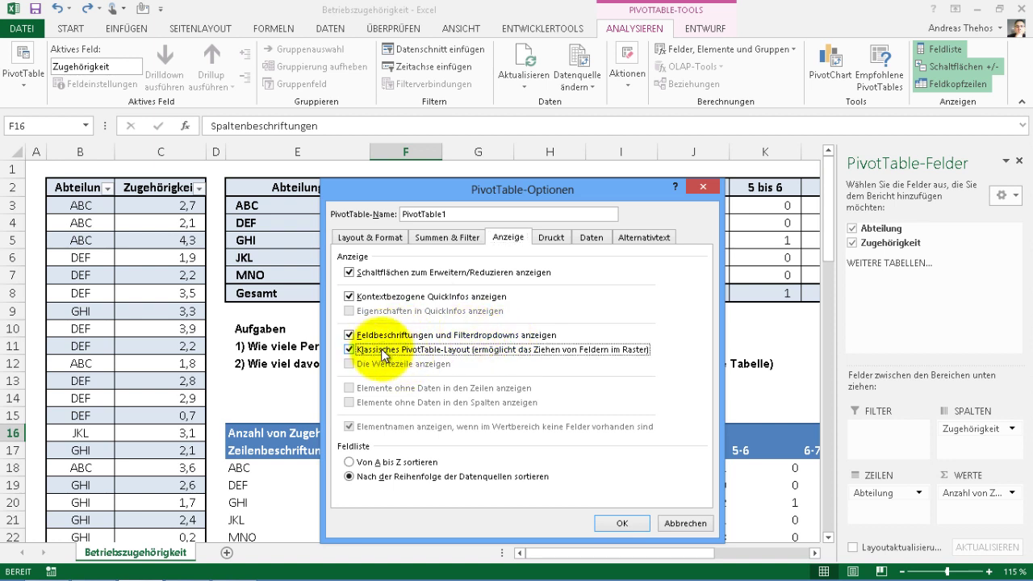
{"action": "left_click", "coordinate": [376, 349]}
{"action": "left_click", "coordinate": [371, 334]}
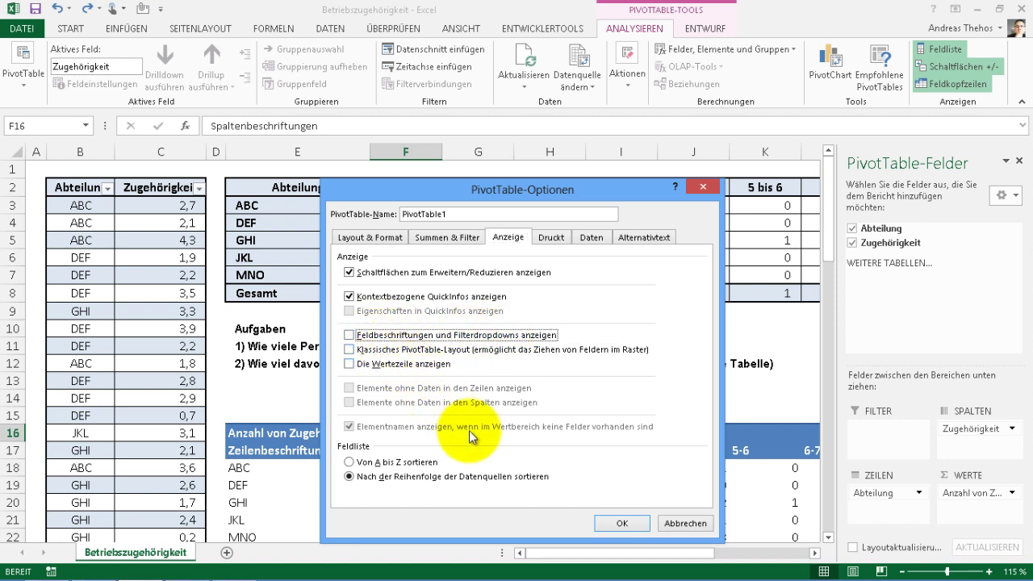
{"action": "left_click", "coordinate": [620, 523]}
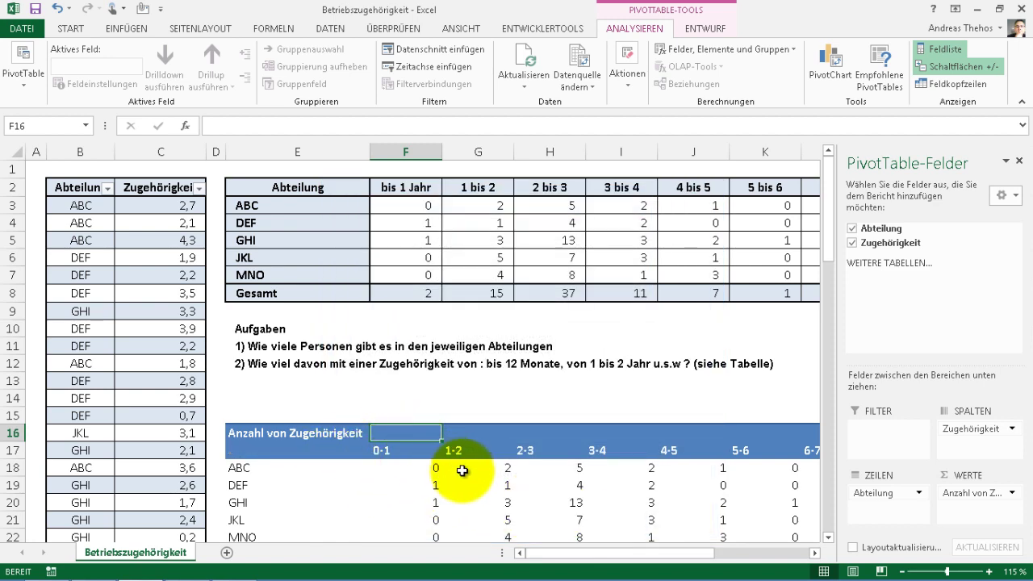
{"action": "scroll", "coordinate": [462, 471], "scroll_direction": "down", "scroll_amount": 1}
{"action": "mouse_move", "coordinate": [633, 408]}
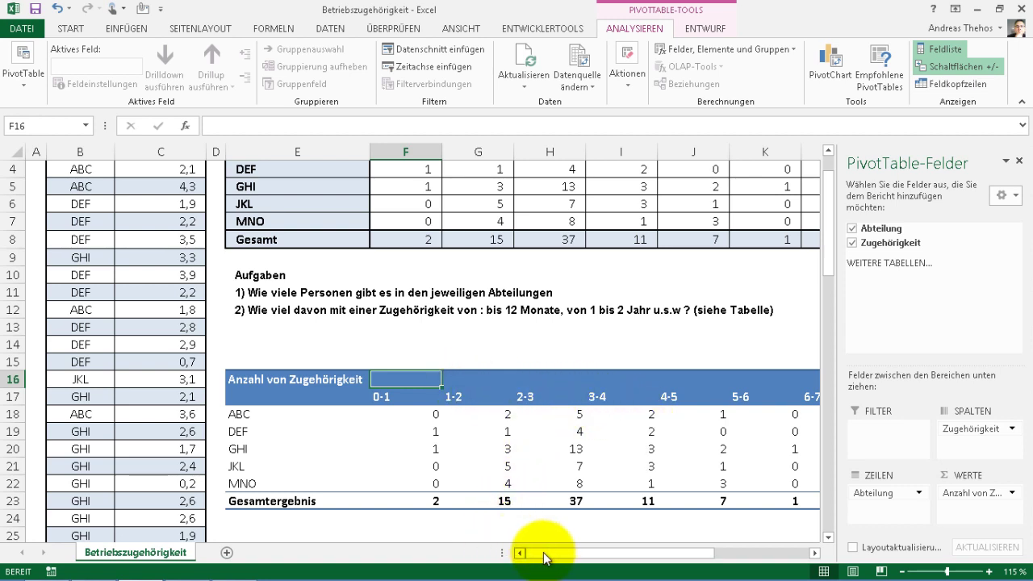
{"action": "mouse_move", "coordinate": [545, 557]}
{"action": "left_mouse_down"}
{"action": "mouse_move", "coordinate": [556, 561]}
{"action": "mouse_move", "coordinate": [503, 473]}
{"action": "left_mouse_up"}
{"action": "scroll", "coordinate": [496, 461], "scroll_direction": "up", "scroll_amount": 1}
{"action": "left_click", "coordinate": [429, 225]}
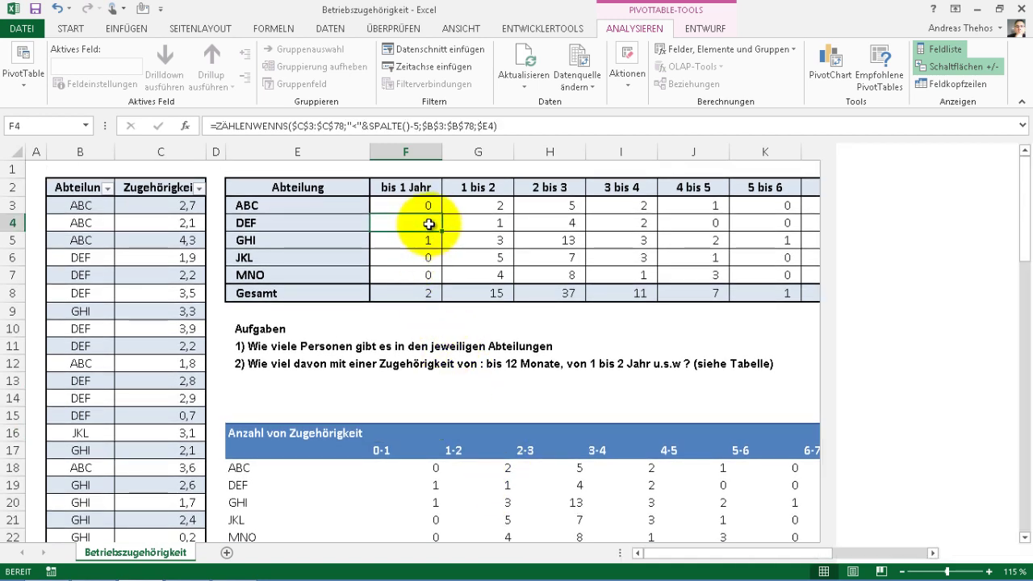
{"action": "left_click", "coordinate": [482, 227]}
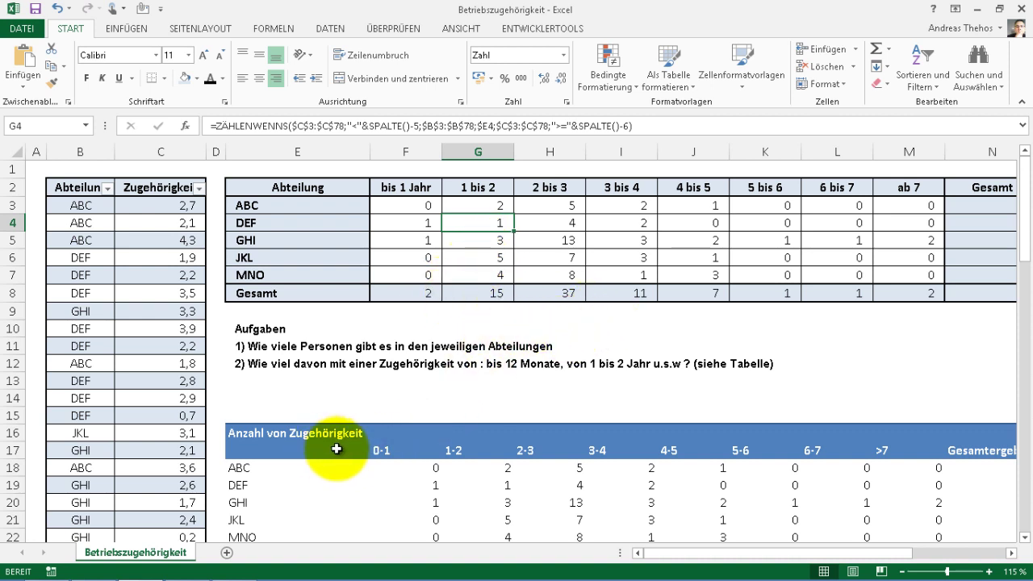
{"action": "left_click", "coordinate": [389, 457]}
{"action": "mouse_move", "coordinate": [481, 472]}
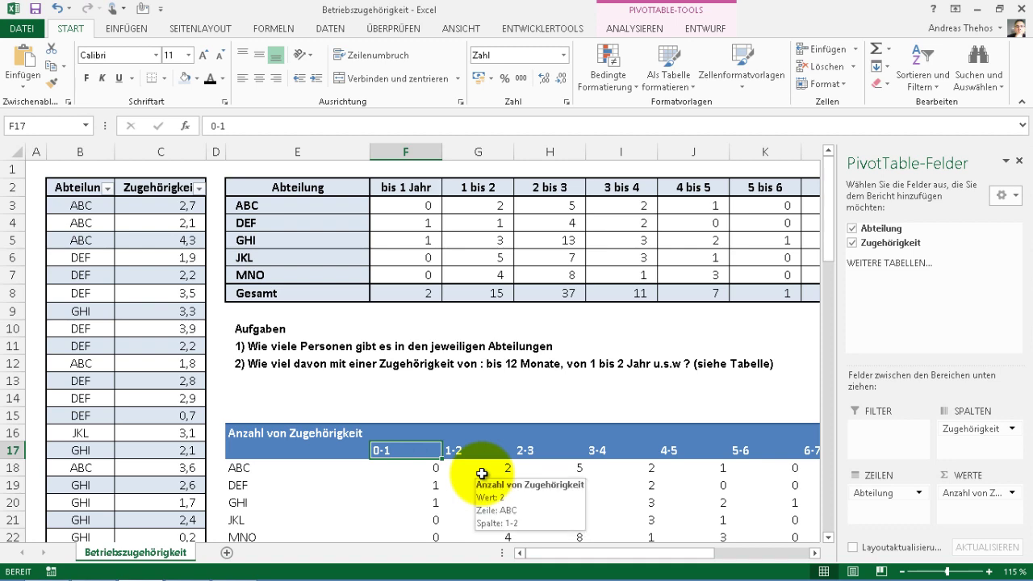
{"action": "mouse_move", "coordinate": [432, 470]}
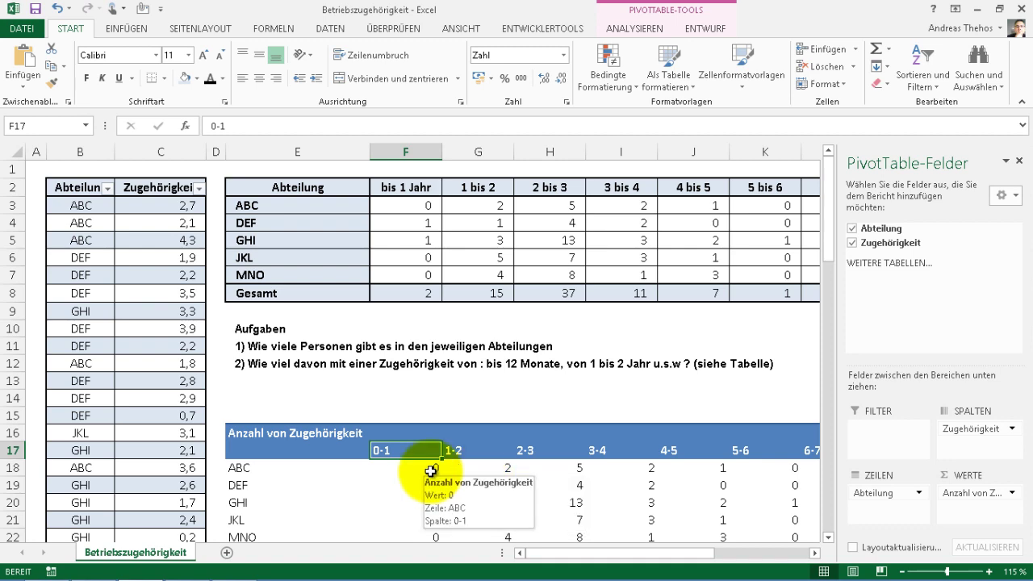